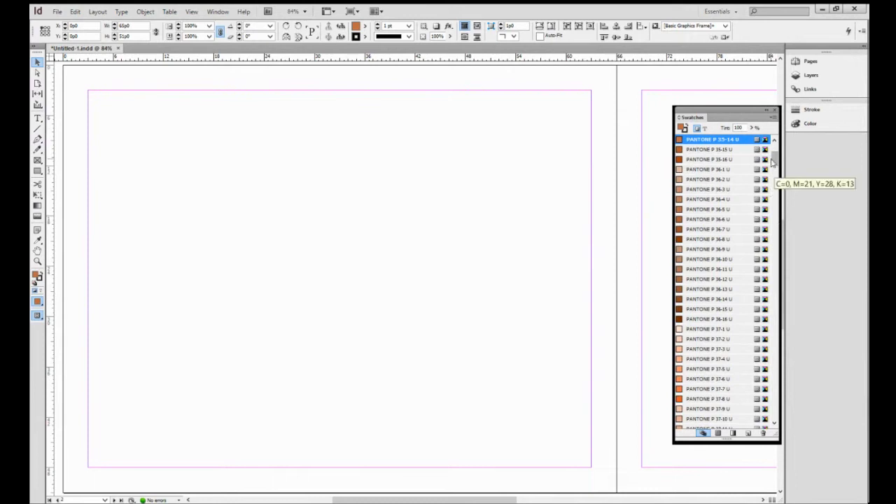
# - Start a new color swatch and set its color mode to PANTONE+ CMYK Uncoated
pyautogui.scroll(4, 776, 175)
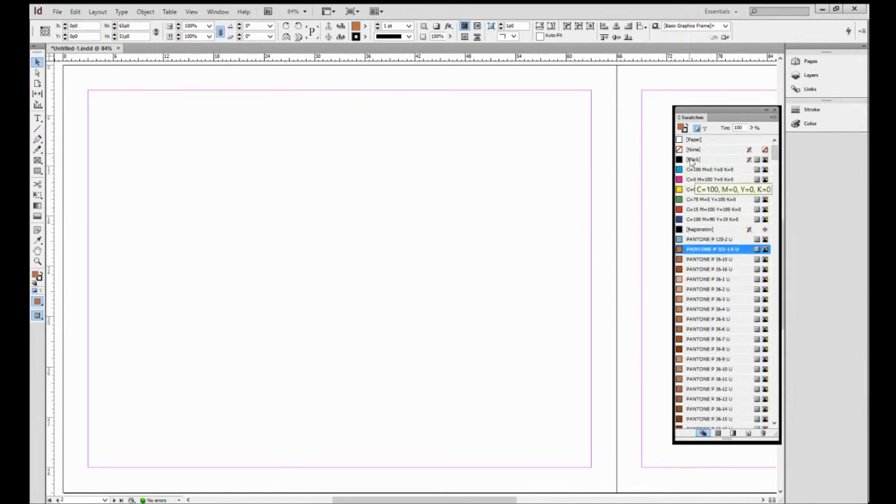
pyautogui.click(697, 229)
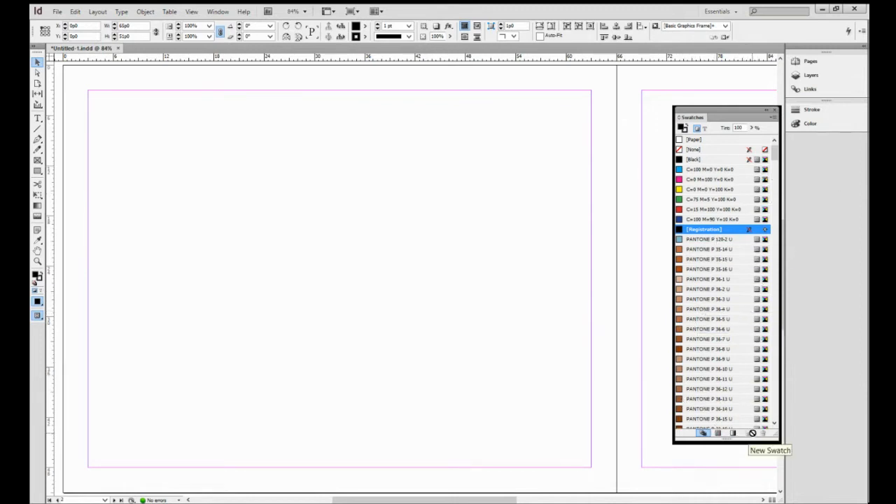
pyautogui.click(773, 119)
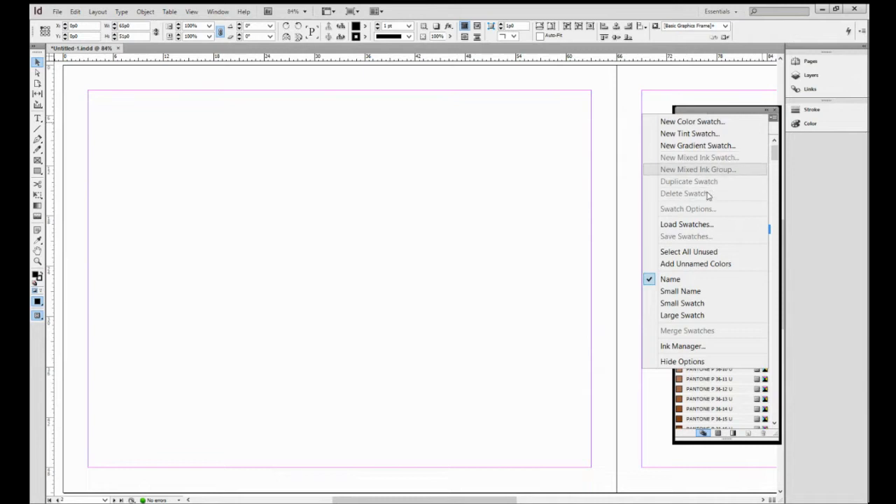
pyautogui.click(715, 122)
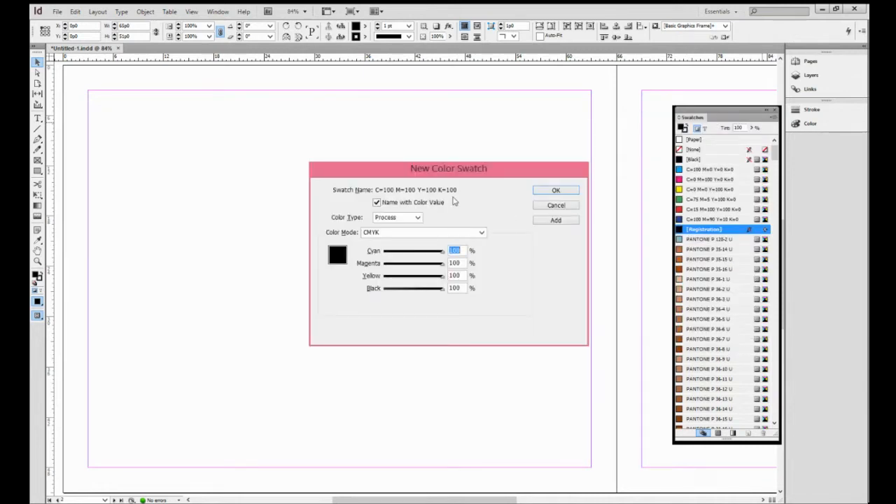
pyautogui.click(482, 234)
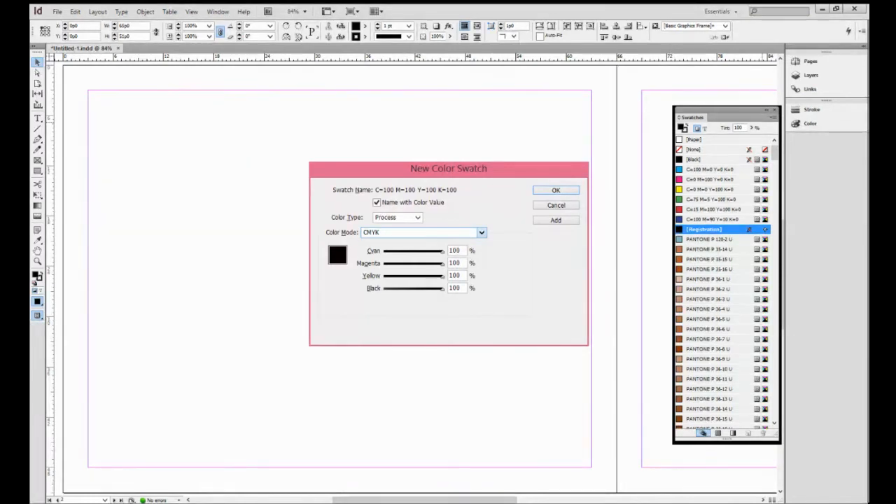
pyautogui.click(433, 385)
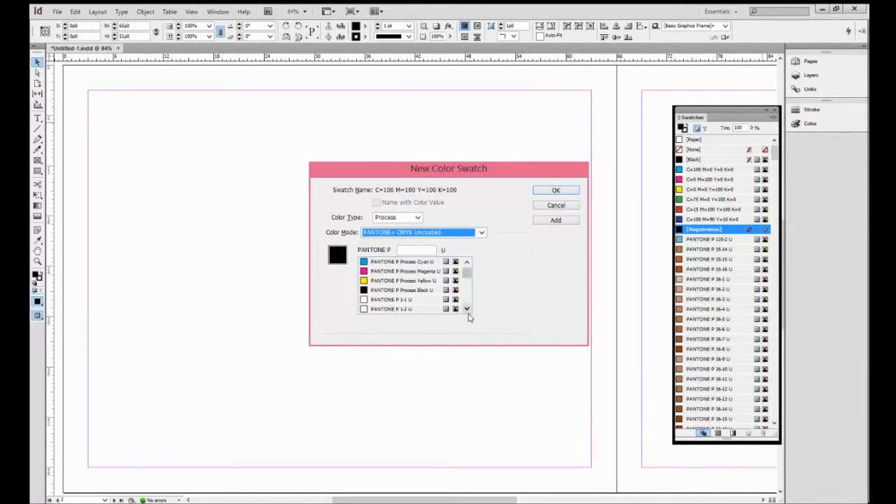
# - Add PANTONE P 1-12 U to the swatches
pyautogui.click(467, 309)
pyautogui.click(467, 309)
pyautogui.click(467, 309)
pyautogui.click(467, 309)
pyautogui.click(467, 309)
pyautogui.click(467, 309)
pyautogui.click(467, 309)
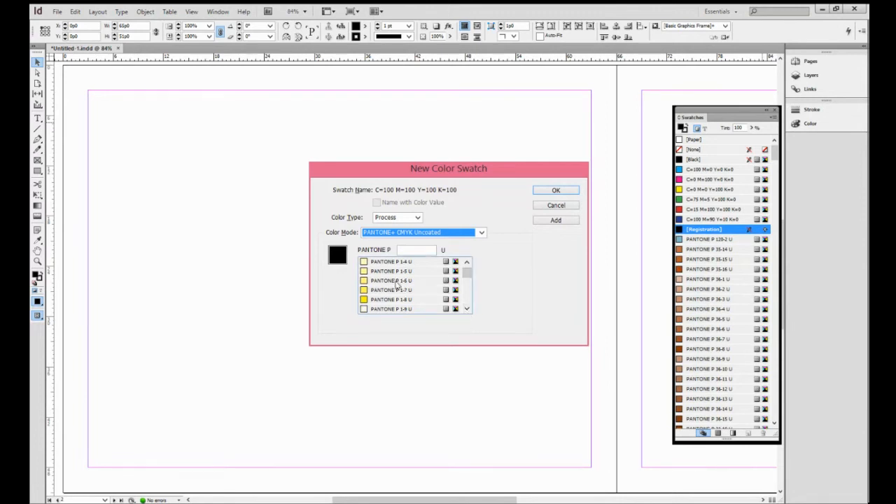
pyautogui.click(467, 308)
pyautogui.click(467, 308)
pyautogui.click(467, 308)
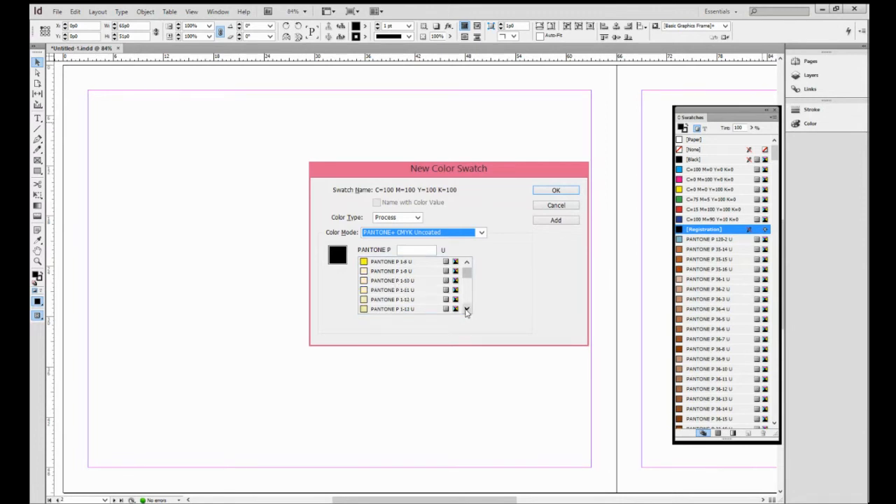
pyautogui.click(467, 309)
pyautogui.click(407, 290)
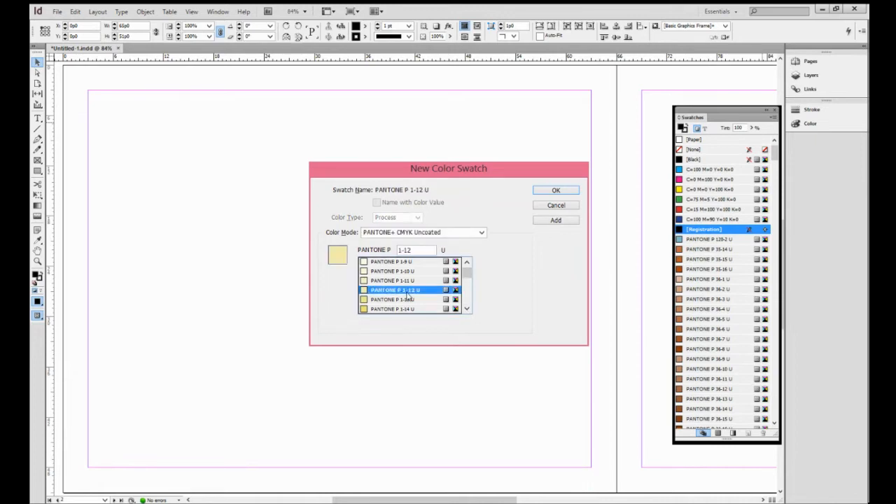
pyautogui.click(556, 221)
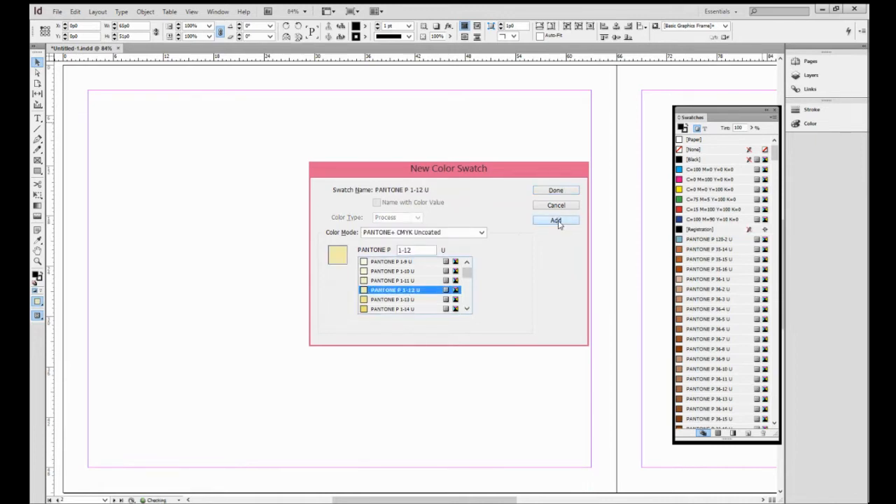
# - Add PANTONE P 2-12 U to the swatches
pyautogui.click(467, 309)
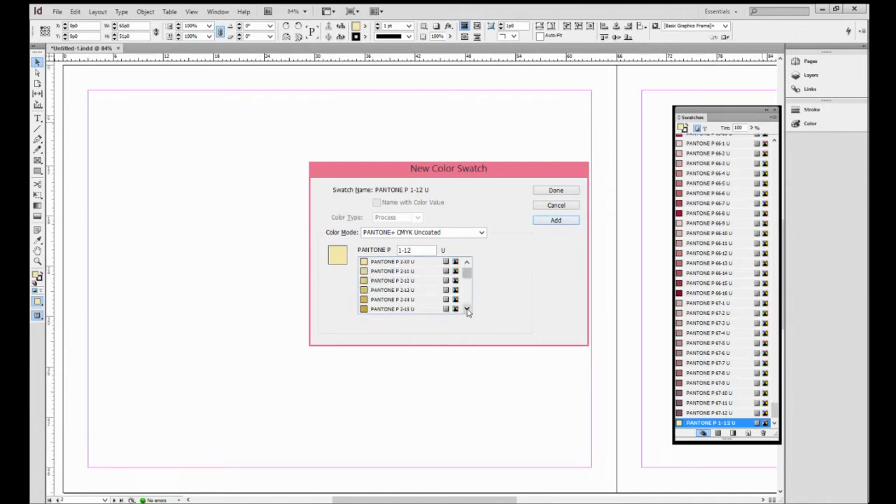
pyautogui.click(397, 280)
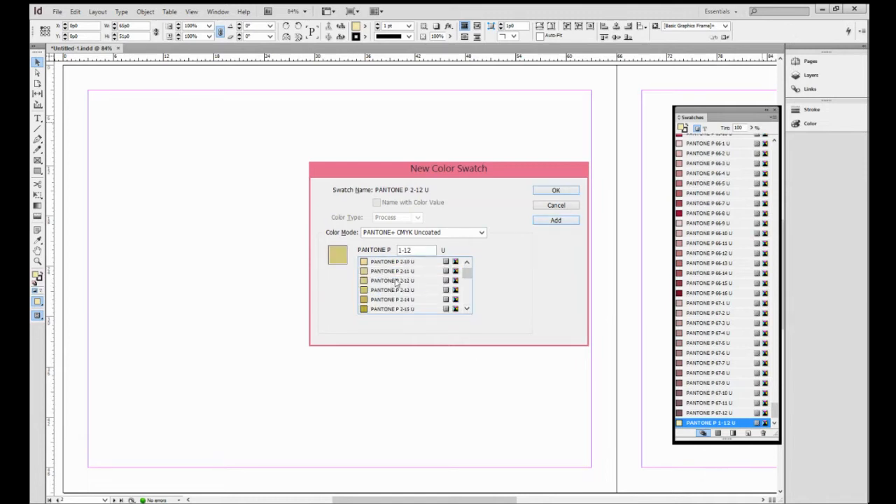
pyautogui.click(556, 220)
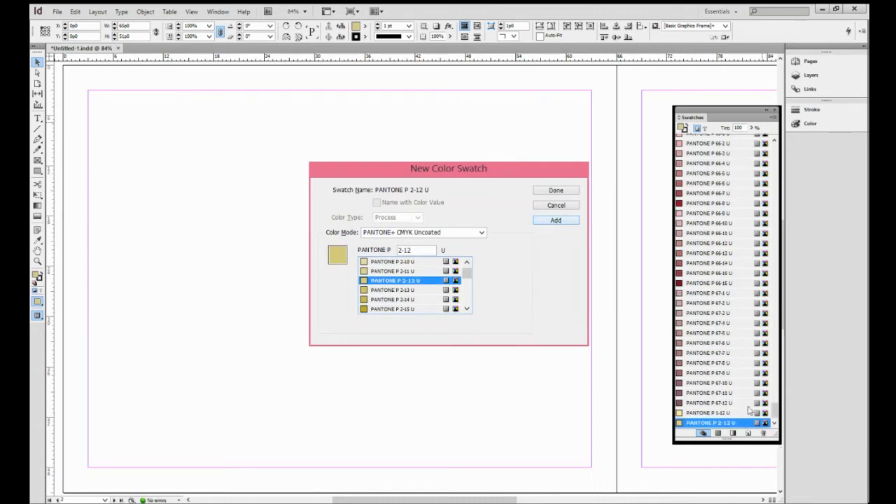
# - Add the range of swatches from PANTONE P 130-9 U through PANTONE P 131-4 U
pyautogui.click(467, 309)
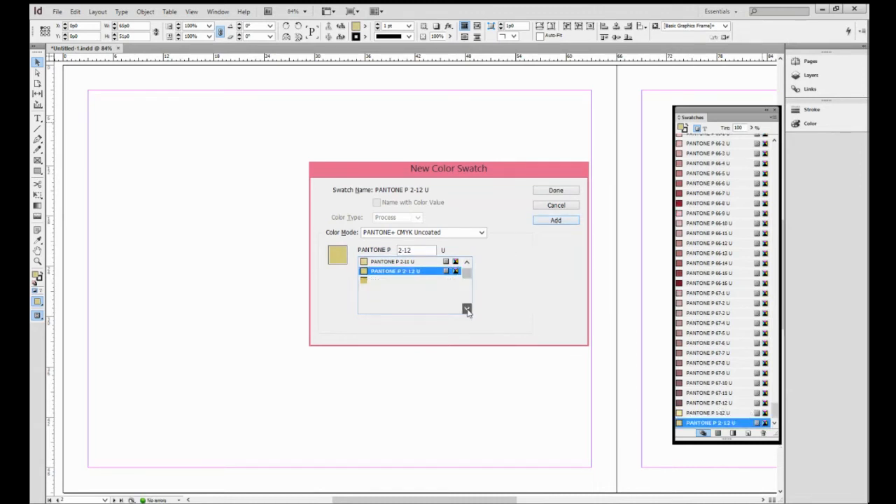
pyautogui.moveTo(467, 278); pyautogui.dragTo(465, 300)
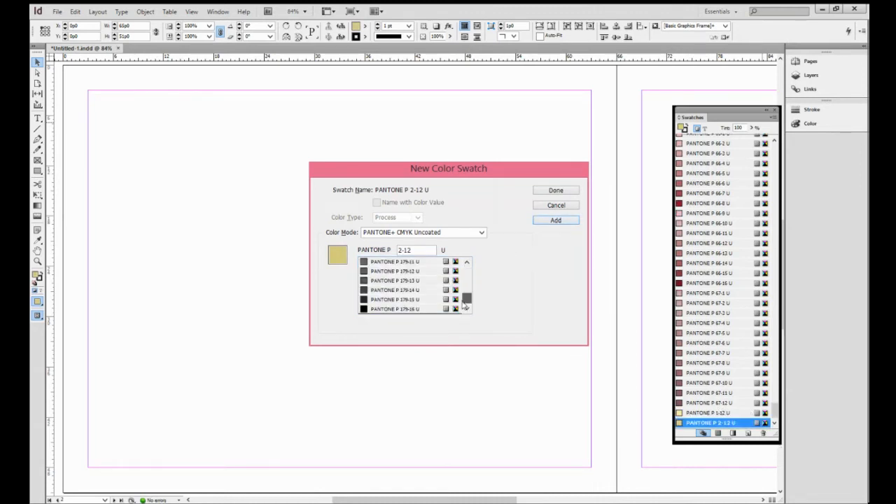
pyautogui.click(467, 264)
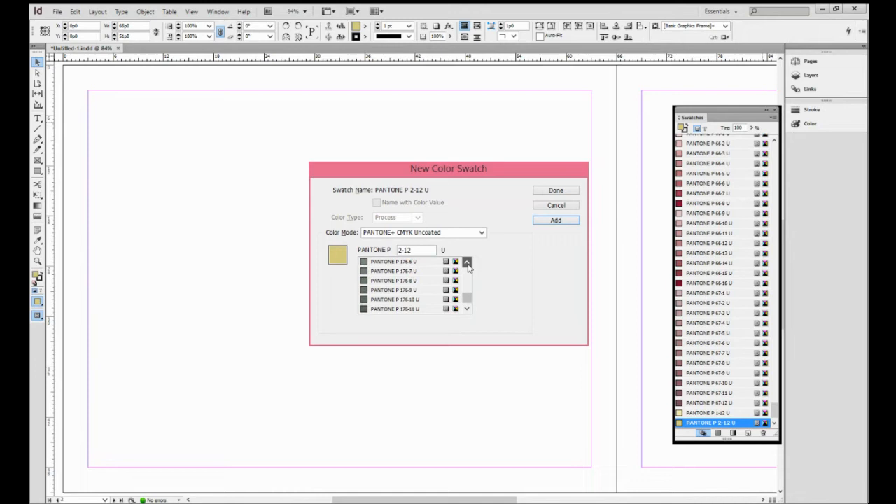
pyautogui.moveTo(469, 296); pyautogui.dragTo(470, 293)
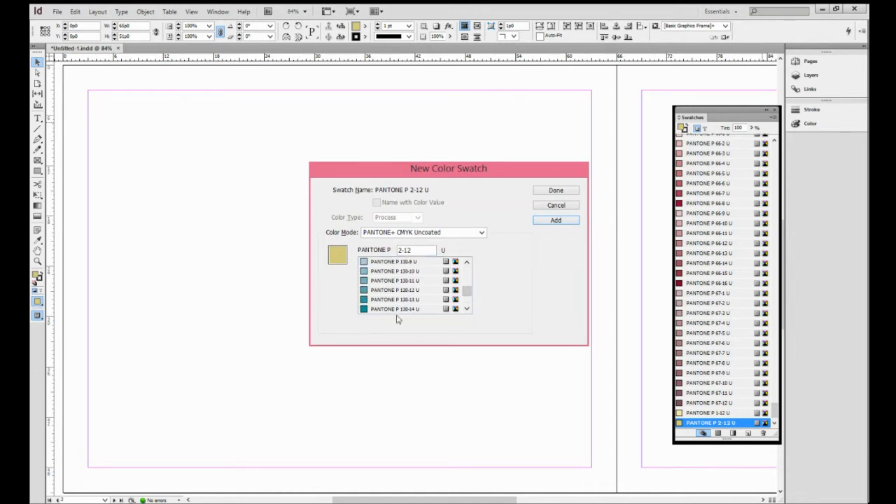
pyautogui.click(409, 263)
pyautogui.click(467, 309)
pyautogui.click(467, 309)
pyautogui.click(467, 309)
pyautogui.click(467, 309)
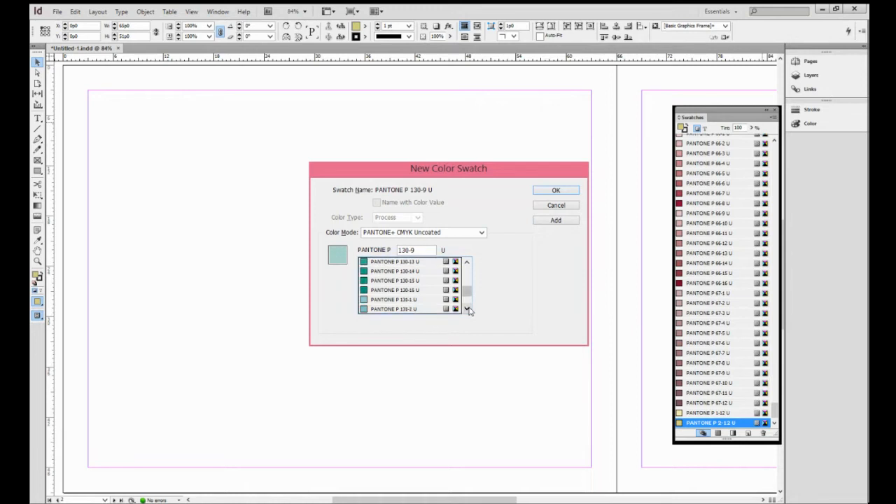
pyautogui.click(467, 309)
pyautogui.click(467, 308)
pyautogui.keyDown('shift'); pyautogui.click(386, 309); pyautogui.keyUp('shift')
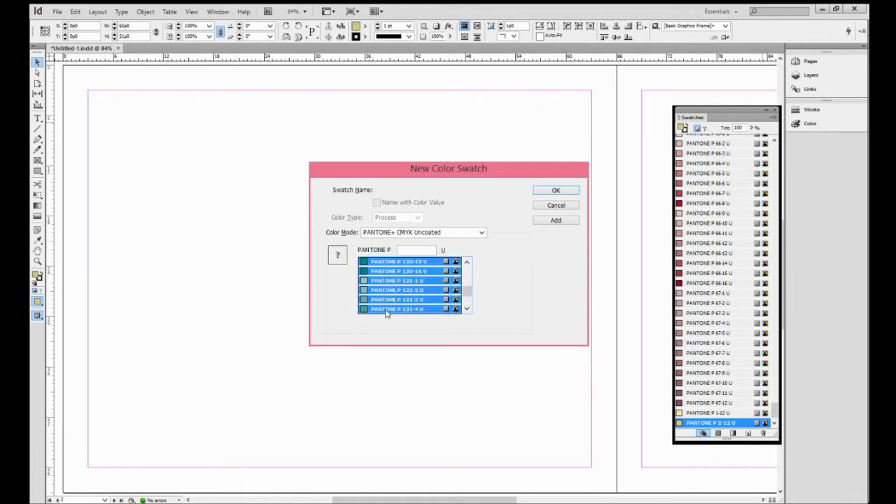
pyautogui.click(568, 220)
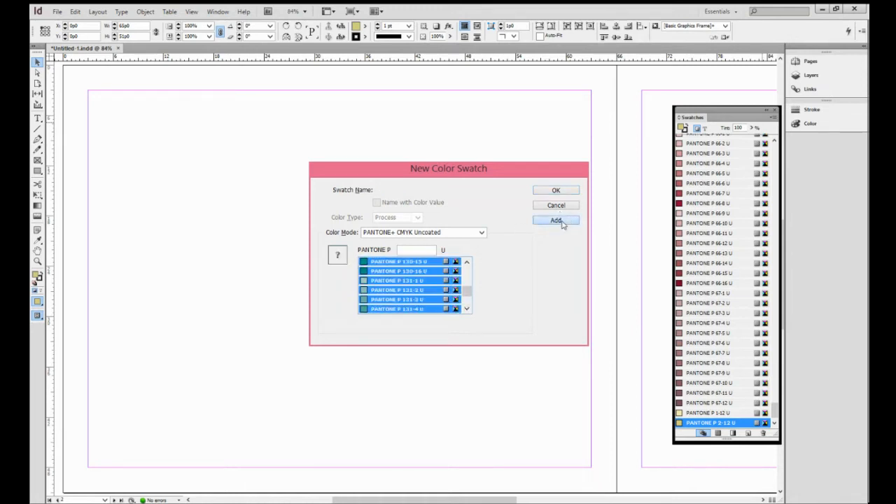
# - Add the range from PANTONE P 88-8 U through PANTONE P 90-5 U and close the swatch dialog
pyautogui.click(467, 262)
pyautogui.click(467, 262)
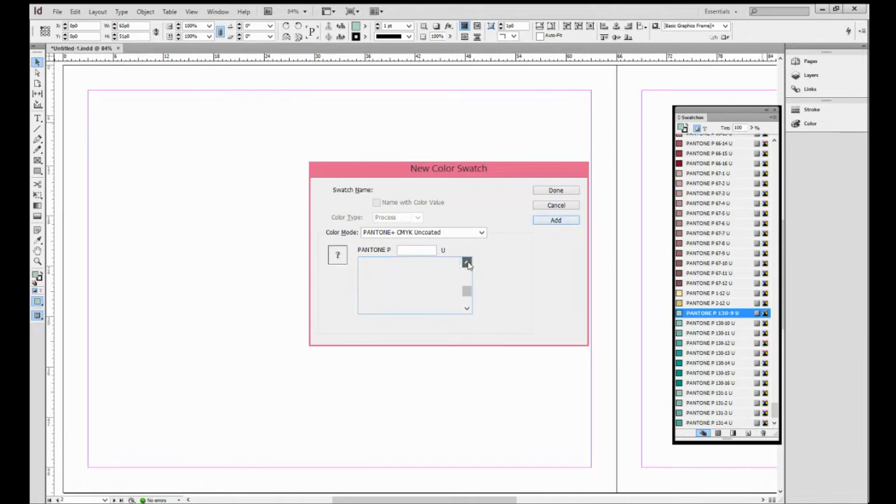
pyautogui.click(467, 262)
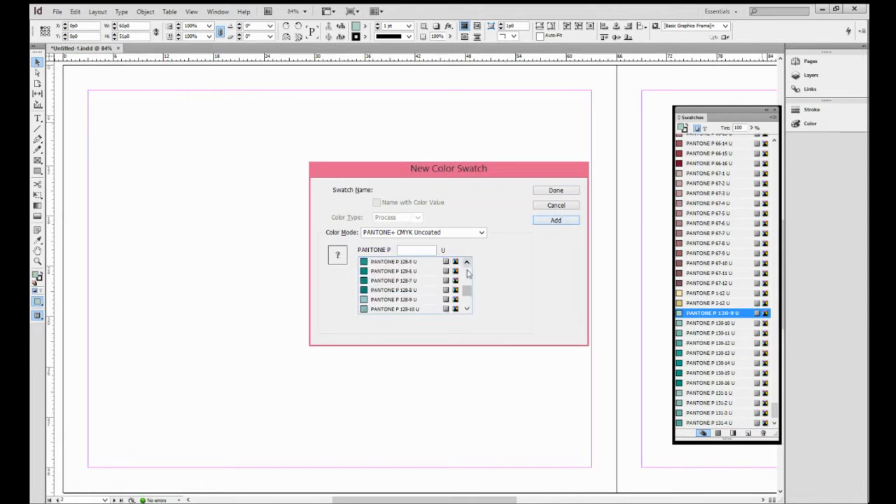
pyautogui.moveTo(468, 291); pyautogui.dragTo(465, 285)
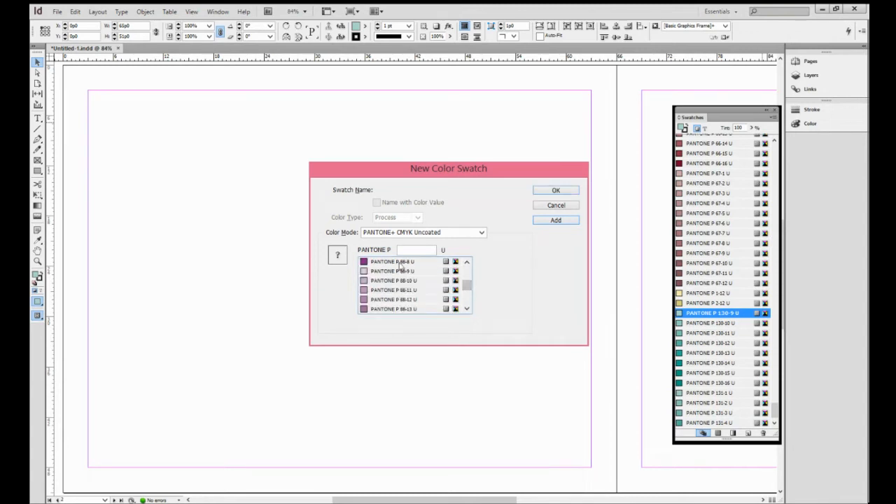
pyautogui.click(402, 262)
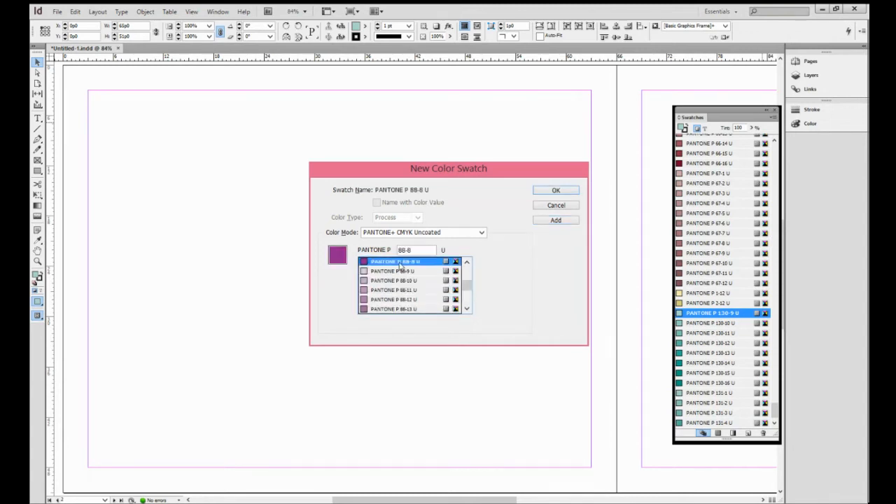
pyautogui.click(467, 309)
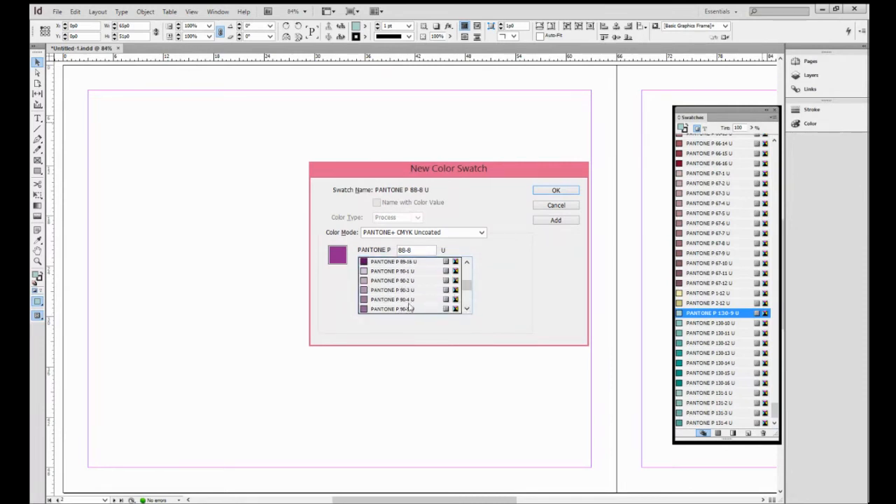
pyautogui.keyDown('shift'); pyautogui.click(411, 310); pyautogui.keyUp('shift')
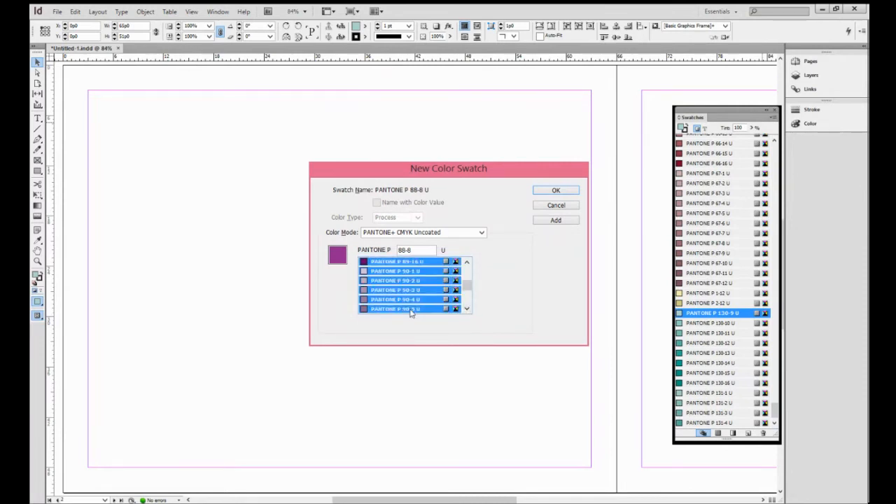
pyautogui.click(568, 223)
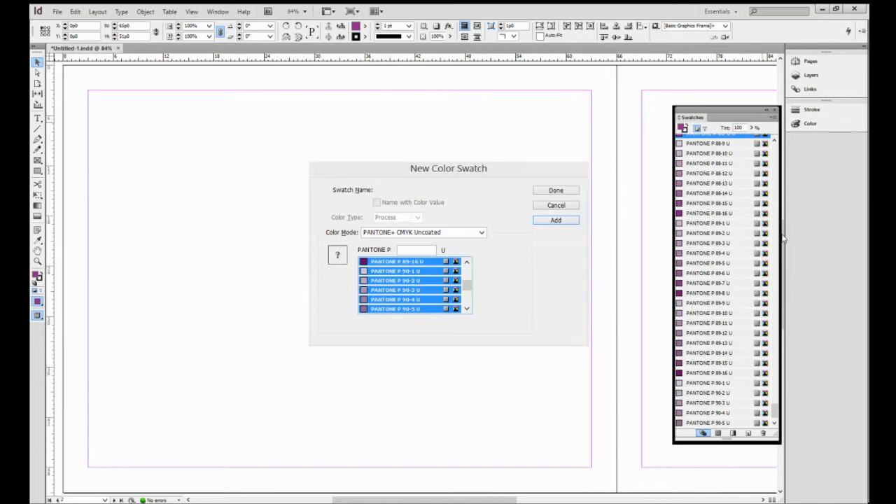
pyautogui.click(557, 192)
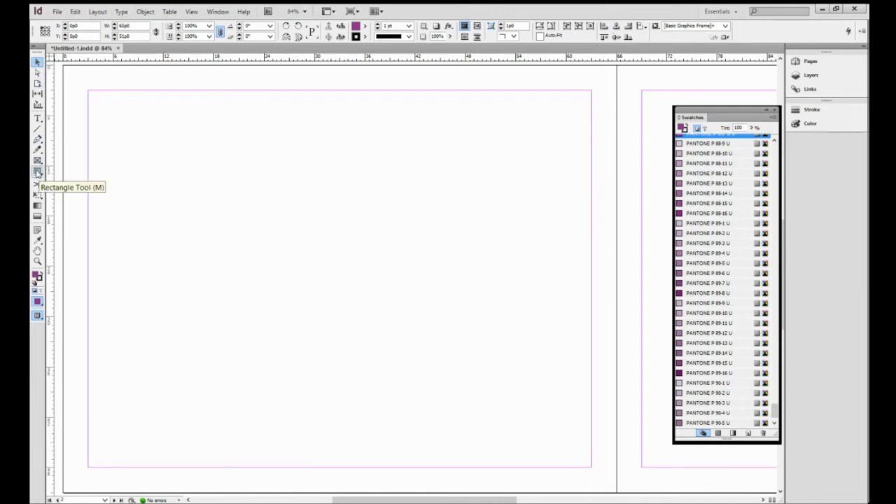
# - Draw a rectangle covering the whole first page past its bleed, and fill it with PANTONE P 58-1 U
pyautogui.click(38, 172)
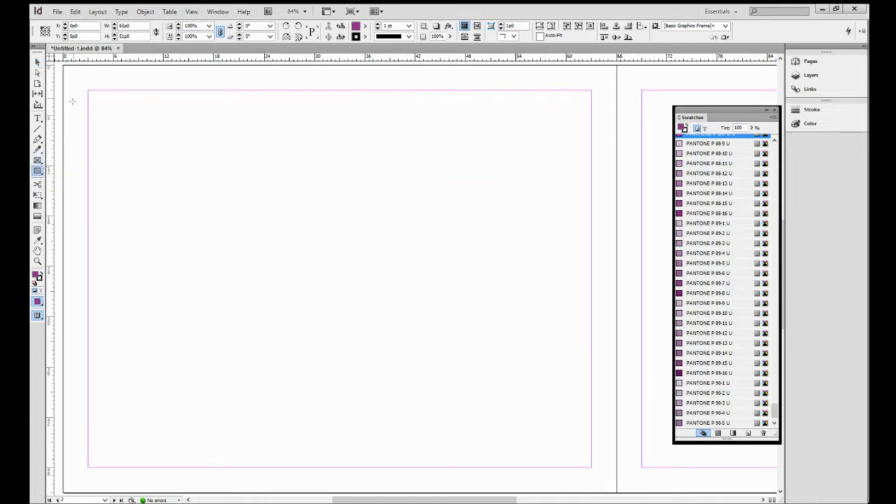
pyautogui.moveTo(68, 69); pyautogui.dragTo(616, 346)
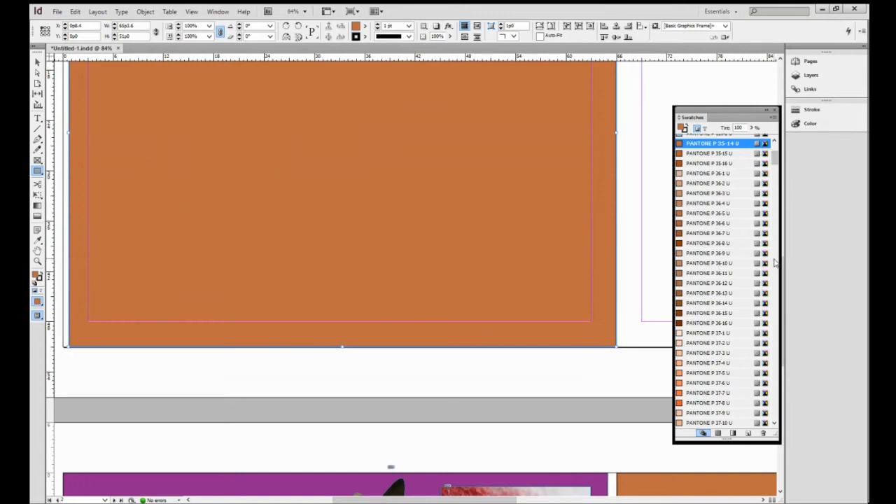
pyautogui.moveTo(784, 274); pyautogui.dragTo(775, 187)
pyautogui.click(728, 223)
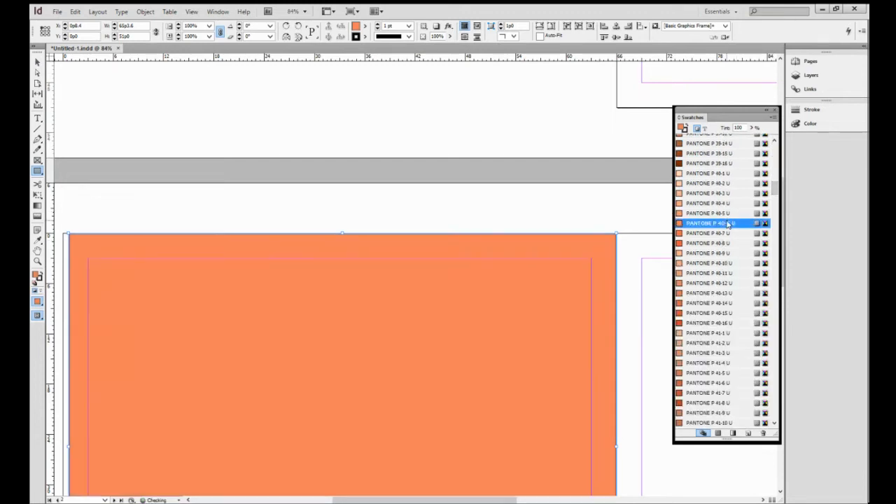
pyautogui.click(715, 313)
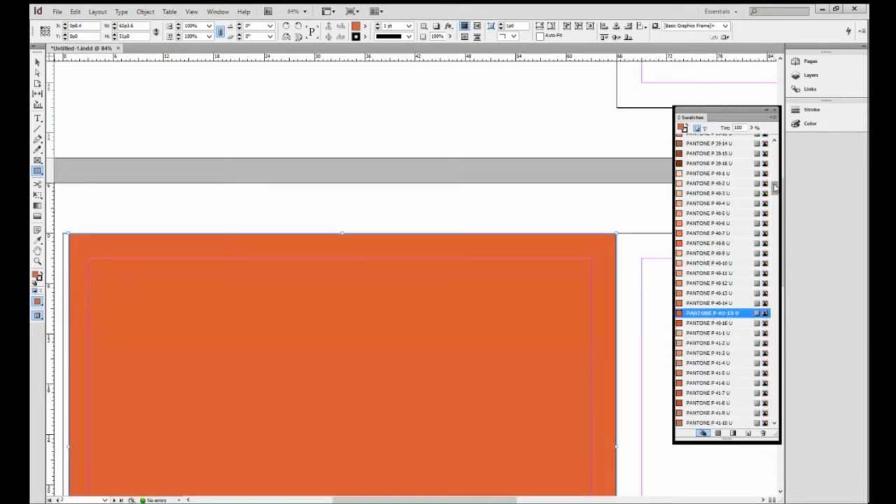
pyautogui.moveTo(775, 188); pyautogui.dragTo(775, 322)
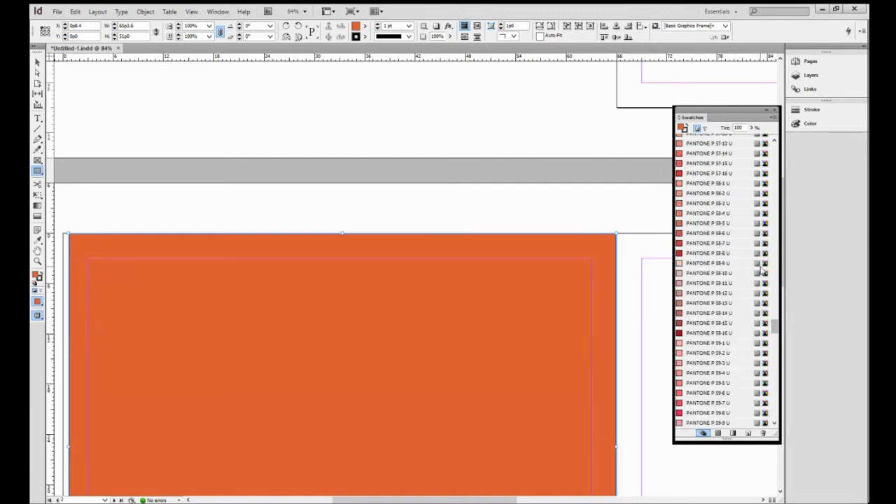
pyautogui.click(720, 183)
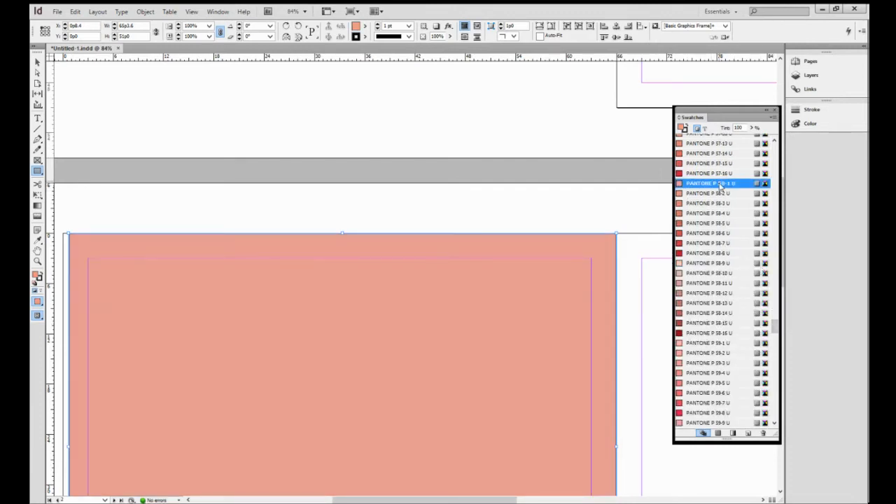
# - Fit the page in the window and draw two rectangles: a tall one near the top-left corner and a larger one mid-page
pyautogui.scroll(-2, 740, 247)
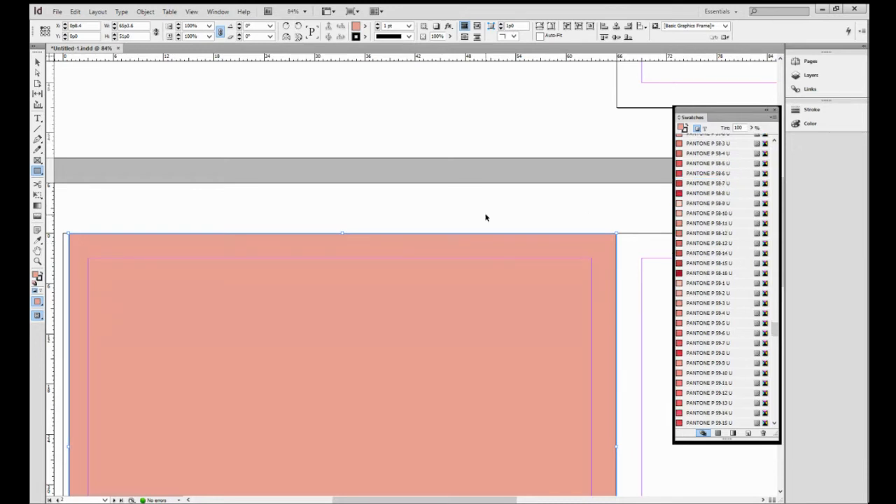
pyautogui.hotkey('ctrl', '0')
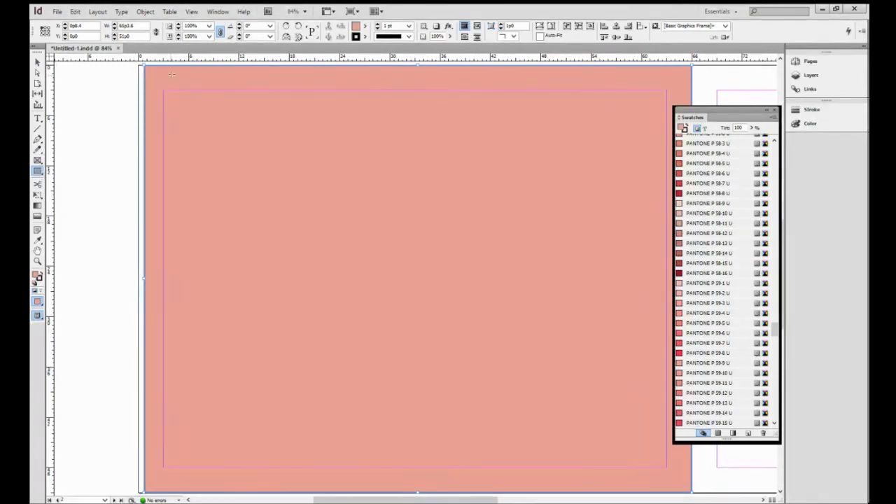
pyautogui.moveTo(162, 78)
pyautogui.mouseDown()
pyautogui.moveTo(178, 84)
pyautogui.moveTo(276, 260)
pyautogui.mouseUp()
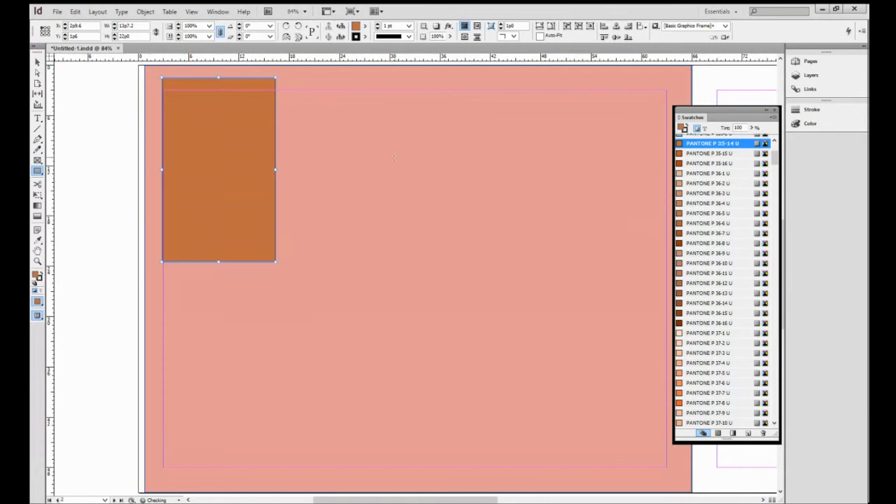
pyautogui.moveTo(395, 157)
pyautogui.mouseDown()
pyautogui.moveTo(465, 338)
pyautogui.moveTo(546, 389)
pyautogui.mouseUp()
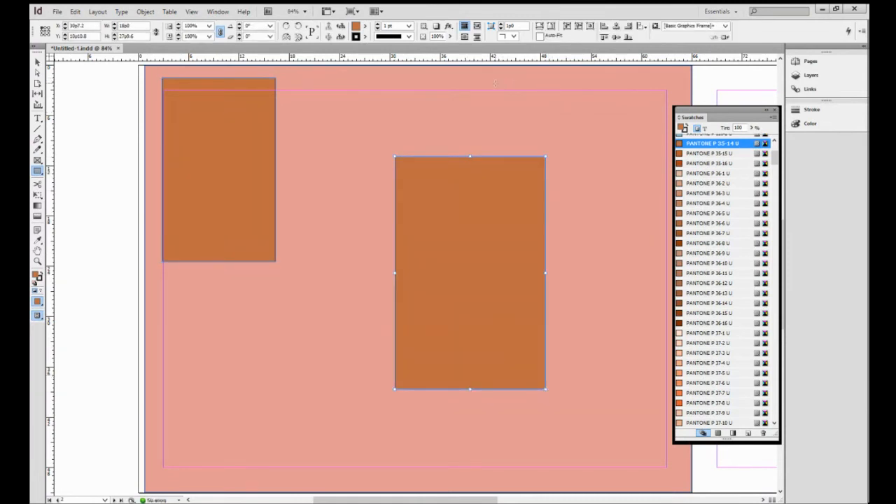
# - Draw a wide, short rectangle near the top-right of the page and fill it with PANTONE P 36-16 U
pyautogui.moveTo(495, 83); pyautogui.dragTo(649, 118)
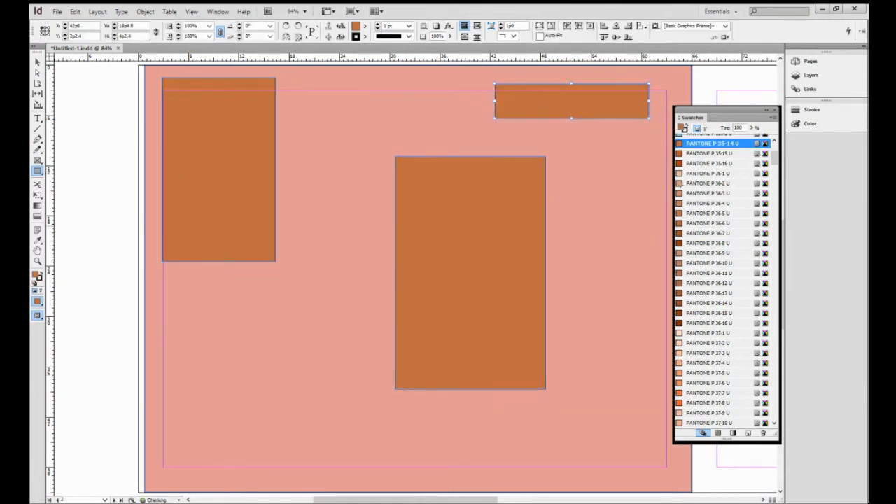
pyautogui.click(707, 323)
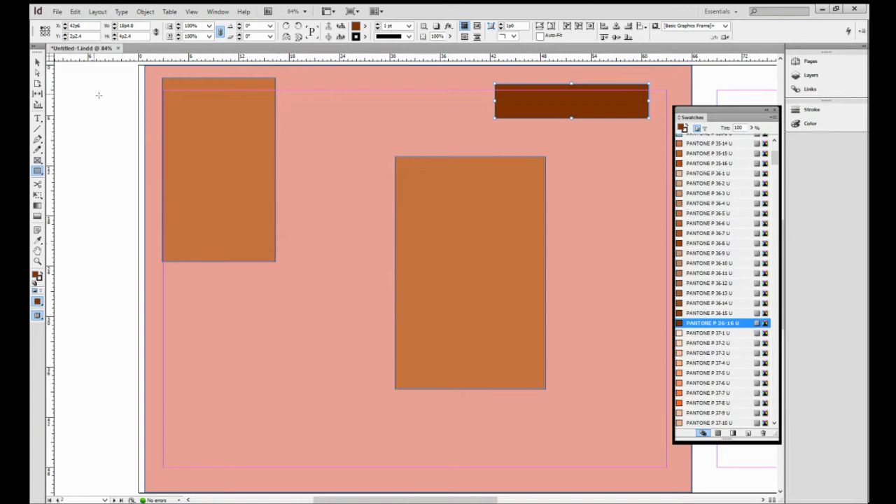
# - Fill the large middle rectangle with PANTONE P 37-16 U
pyautogui.click(38, 62)
pyautogui.click(484, 198)
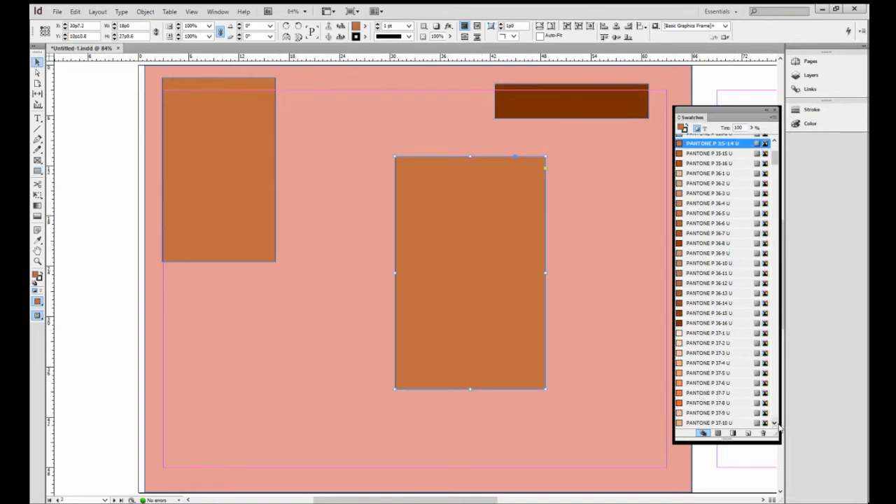
pyautogui.scroll(-11, 775, 422)
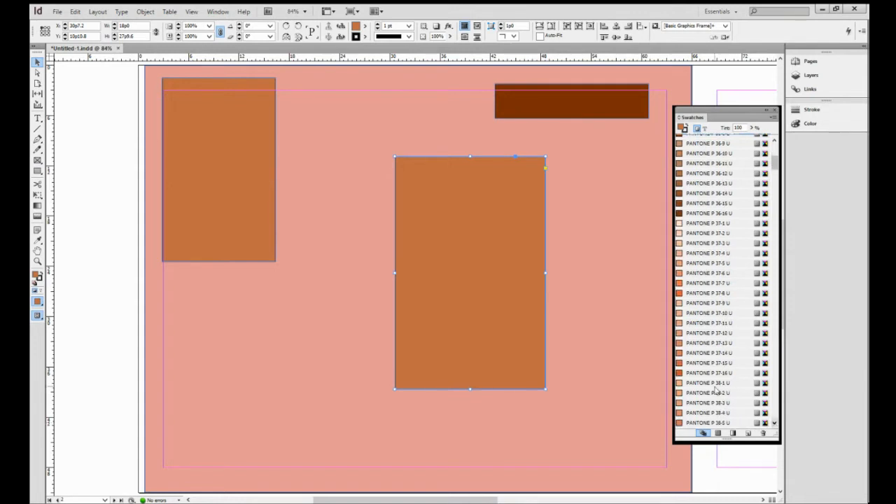
pyautogui.click(714, 373)
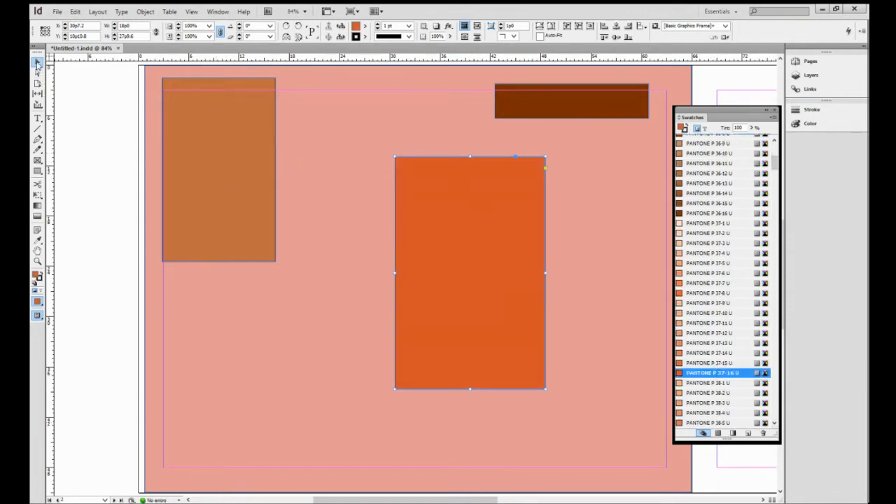
# - Fill the top-left rectangle with PANTONE P 39-9 U
pyautogui.click(221, 198)
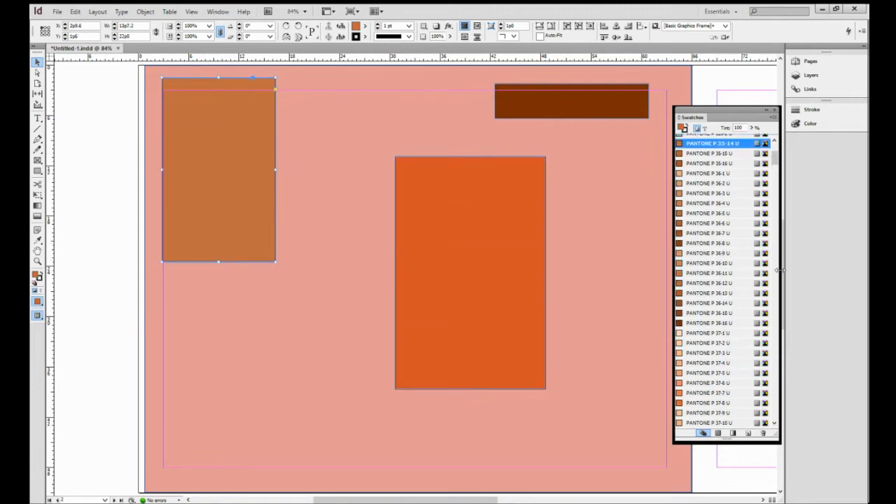
pyautogui.moveTo(779, 278)
pyautogui.mouseDown()
pyautogui.moveTo(786, 310)
pyautogui.moveTo(787, 264)
pyautogui.moveTo(788, 276)
pyautogui.mouseUp()
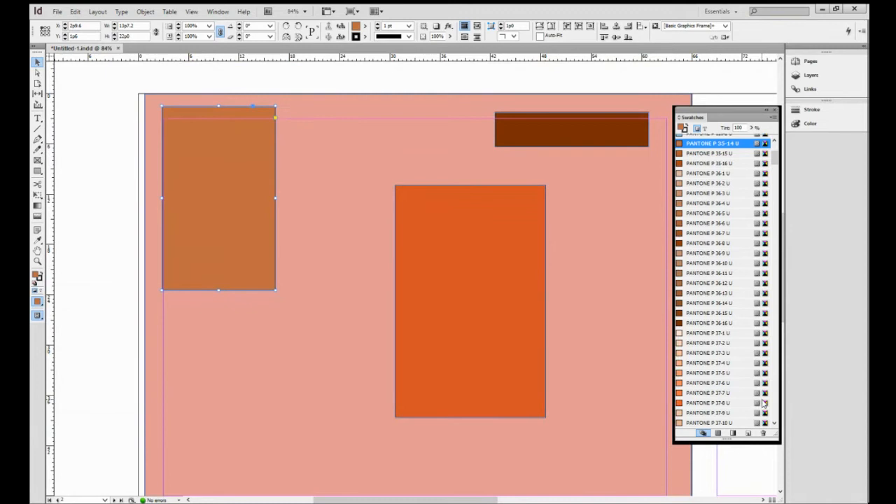
pyautogui.click(774, 422)
pyautogui.moveTo(775, 423); pyautogui.dragTo(774, 423)
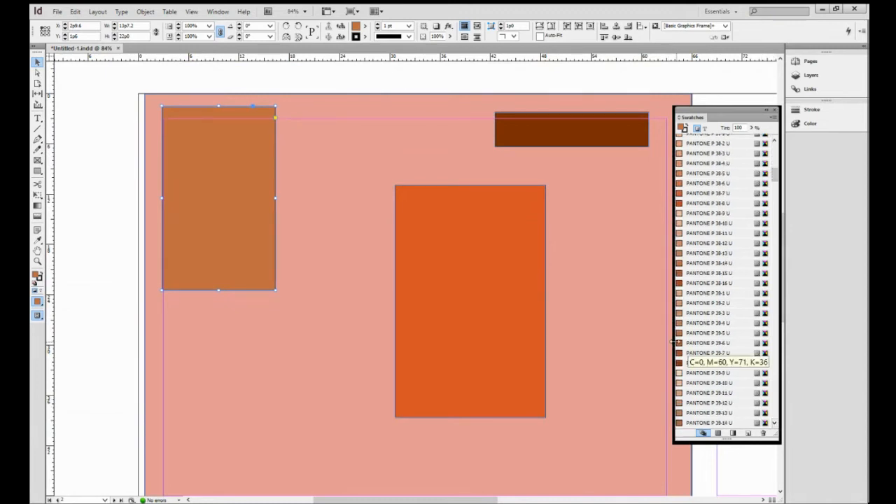
pyautogui.click(683, 379)
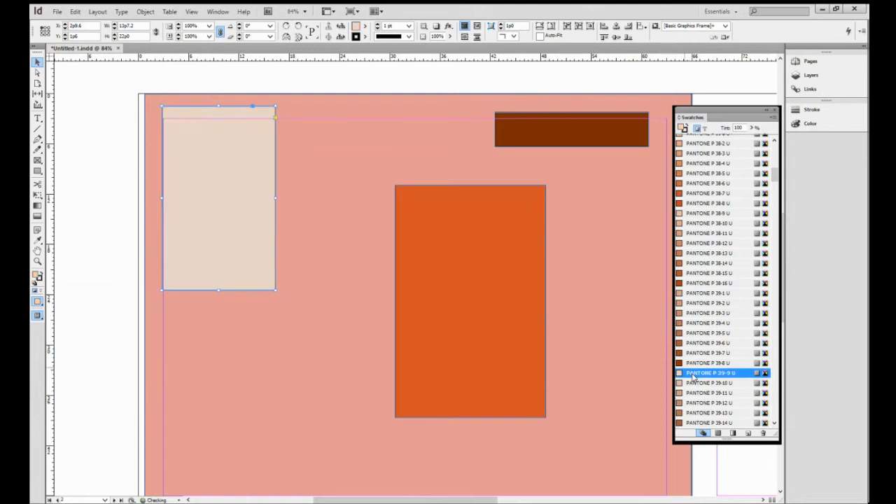
# - Fill the background rectangle with PANTONE P 57-16 U and nudge its left edge slightly outward
pyautogui.click(363, 298)
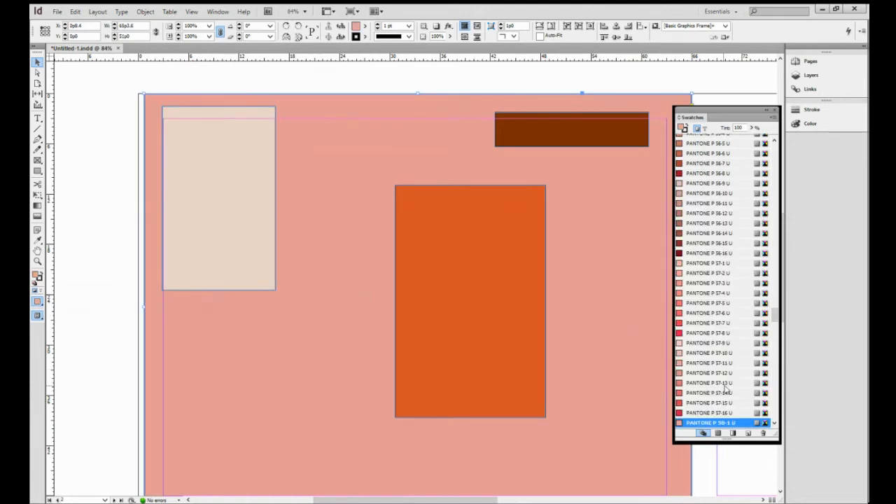
pyautogui.click(714, 413)
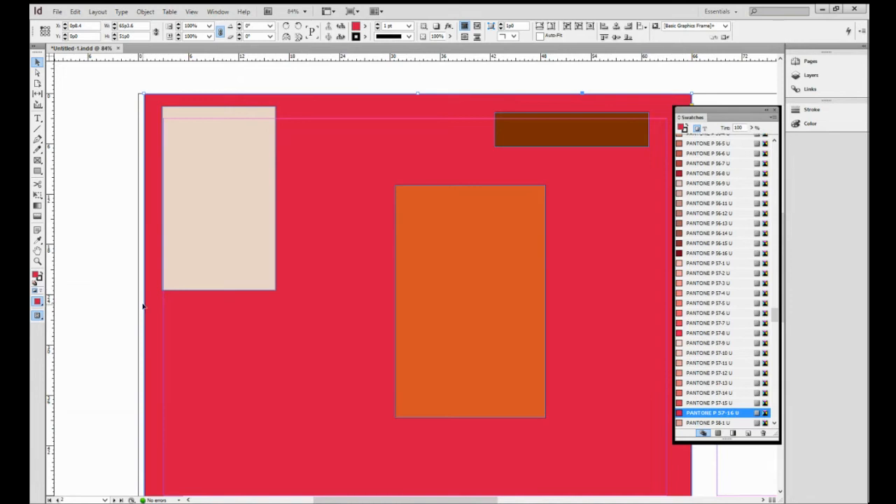
pyautogui.moveTo(142, 307); pyautogui.dragTo(140, 306)
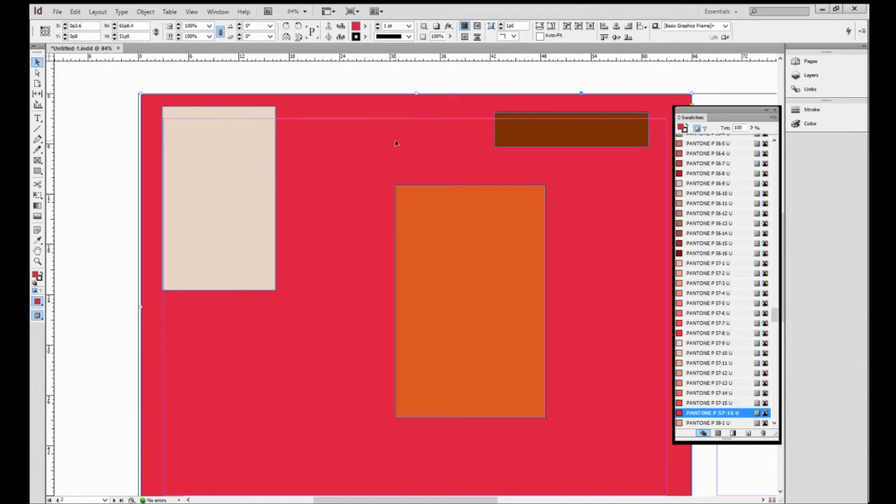
# - Open the Pages panel and inspect the spread thumbnails and the A-Master page
pyautogui.click(810, 61)
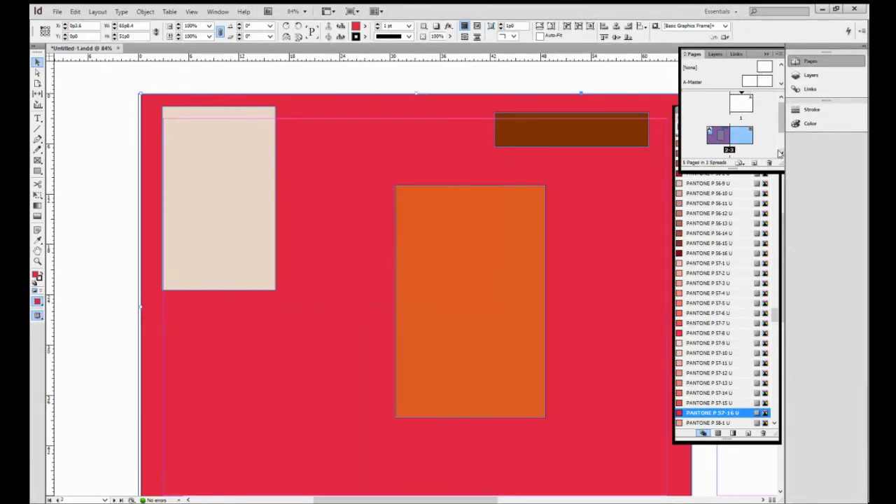
pyautogui.click(779, 152)
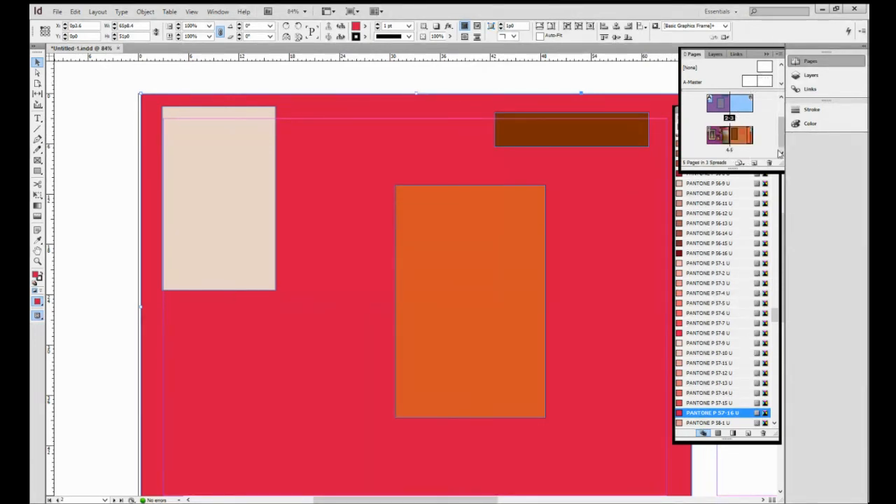
pyautogui.click(782, 98)
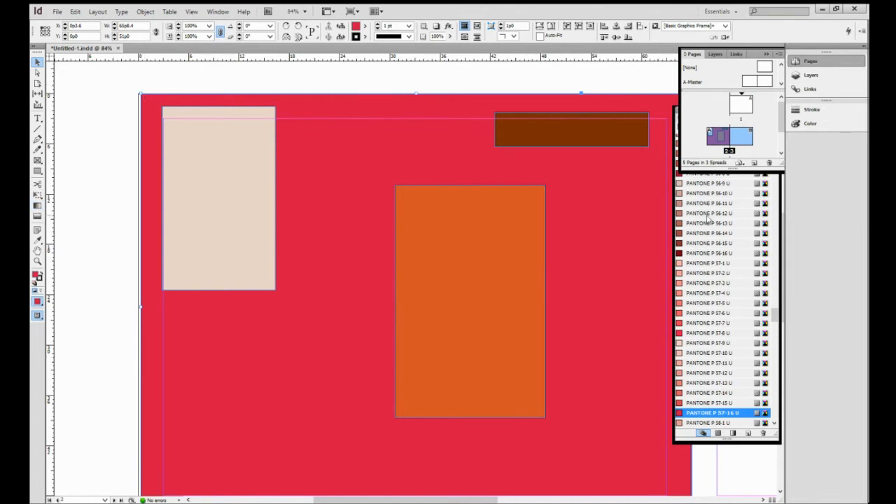
pyautogui.click(753, 82)
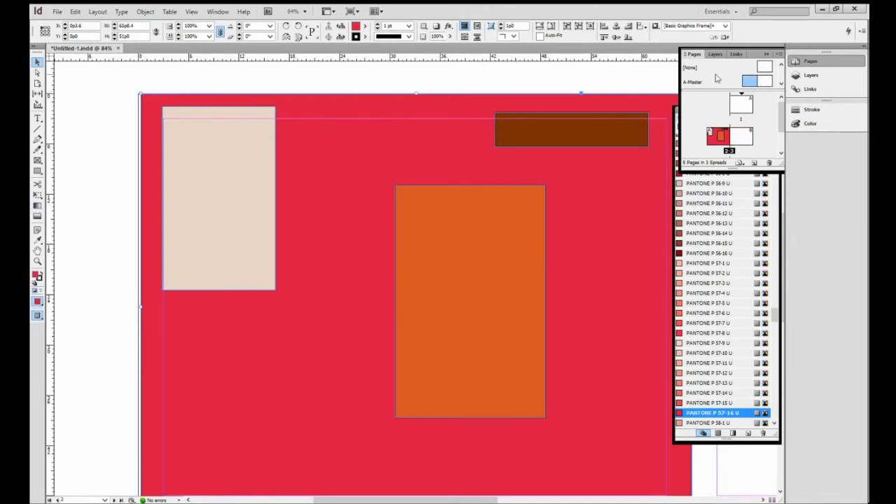
pyautogui.click(746, 82)
pyautogui.click(400, 77)
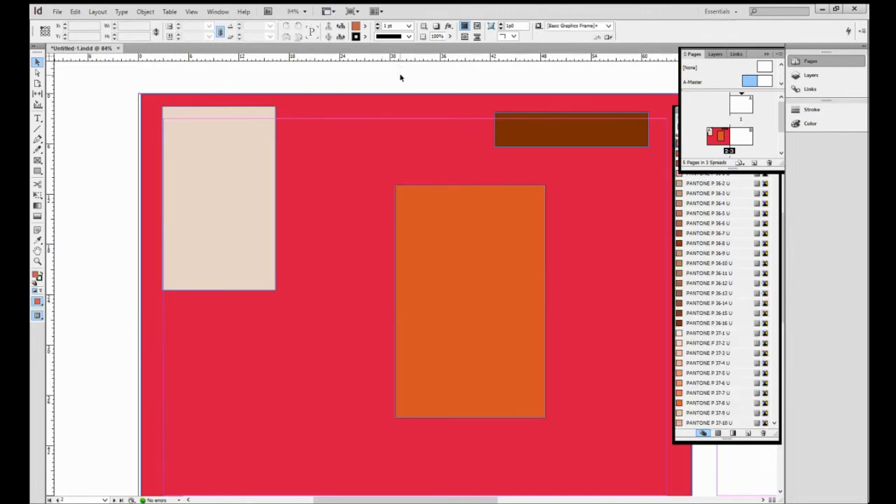
# - Switch the screen mode to Preview
pyautogui.click(214, 13)
pyautogui.moveTo(202, 14)
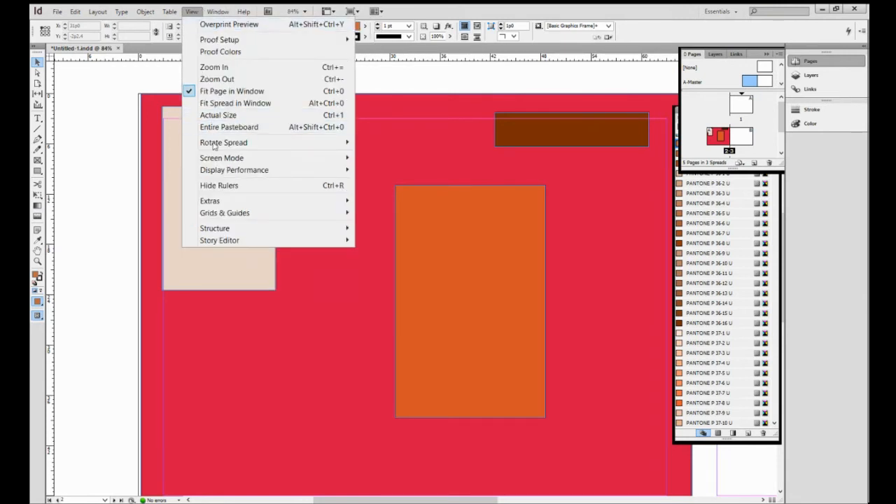
pyautogui.moveTo(216, 159)
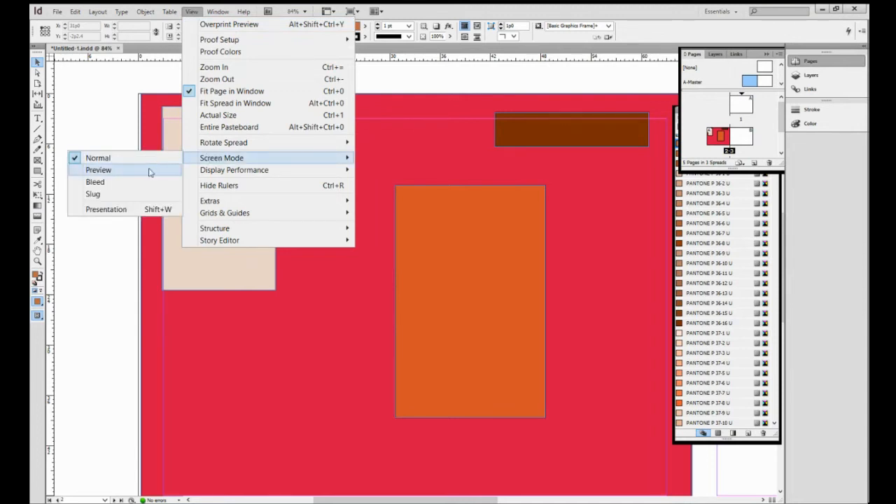
pyautogui.click(98, 170)
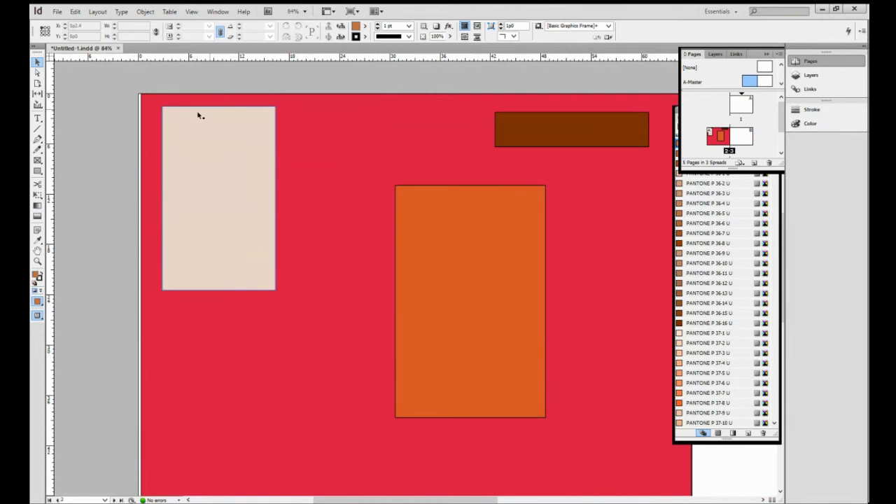
# - Remove the stroke from the middle rectangle by setting it to None
pyautogui.click(439, 218)
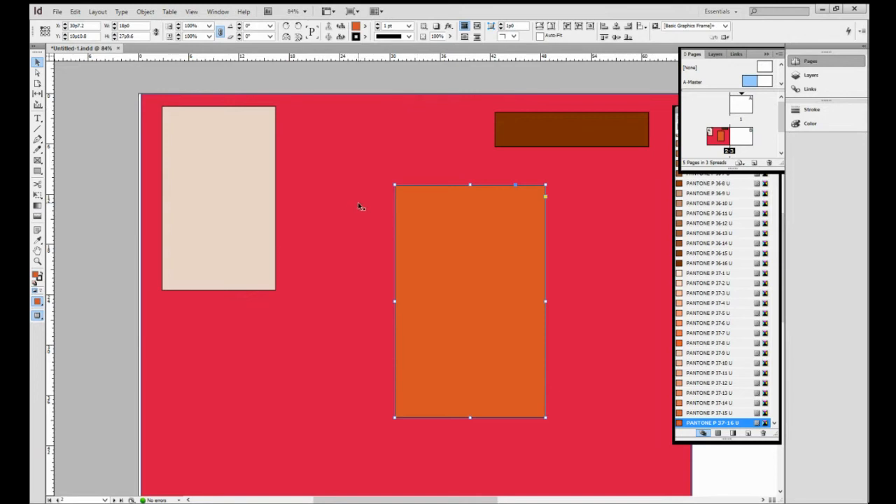
pyautogui.click(363, 36)
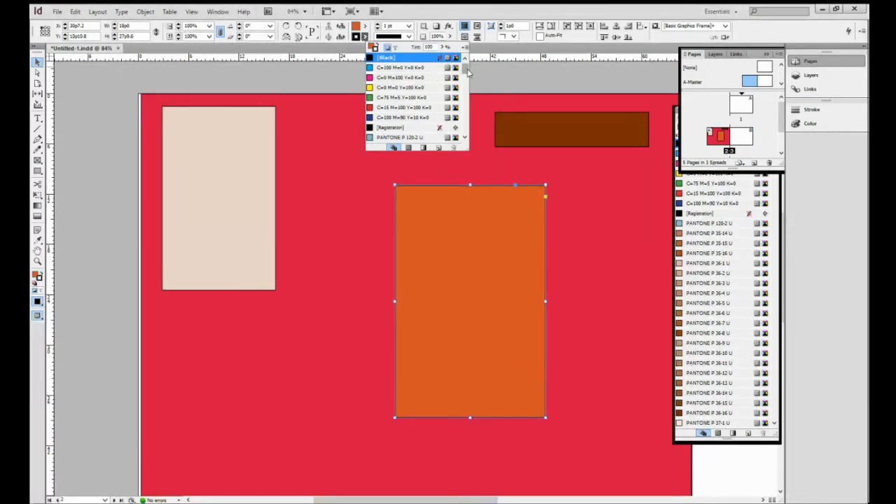
pyautogui.scroll(1, 468, 66)
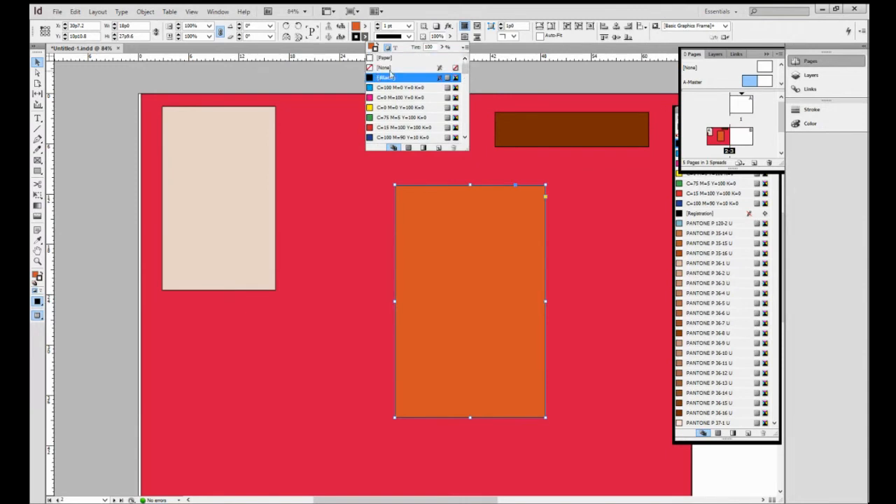
pyautogui.click(391, 68)
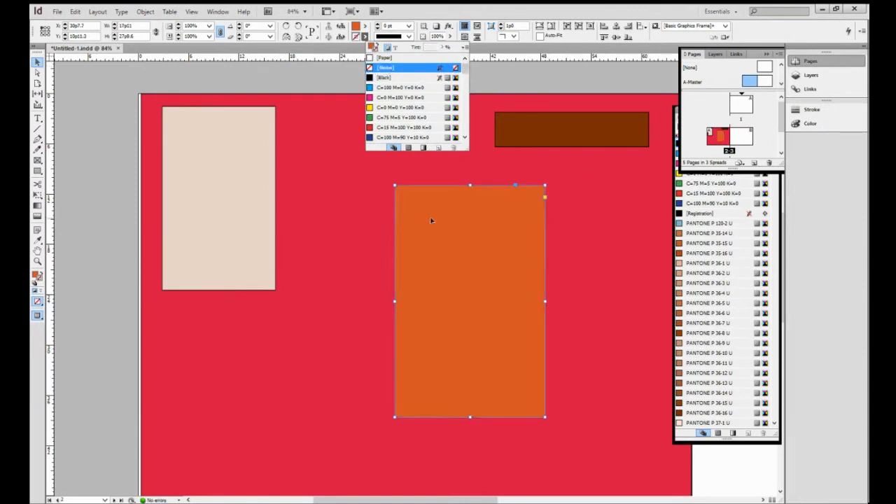
# - Set the top-left rectangle's stroke to None
pyautogui.click(243, 204)
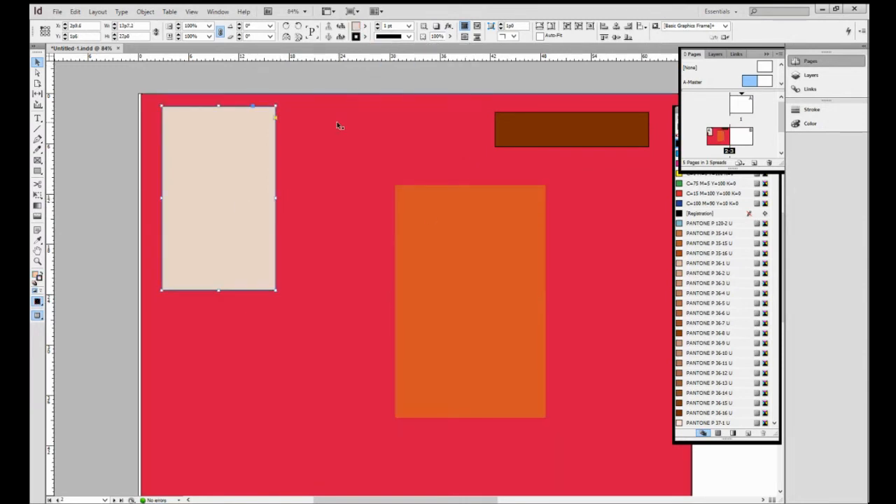
pyautogui.click(363, 37)
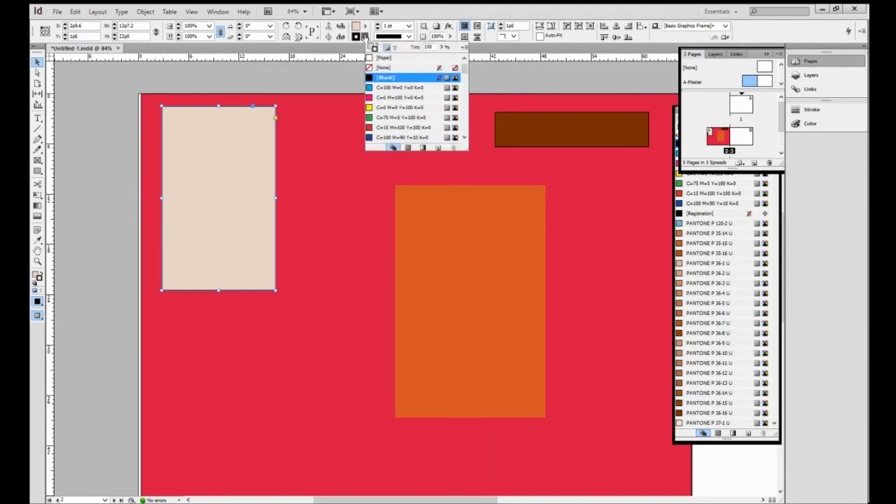
pyautogui.click(401, 67)
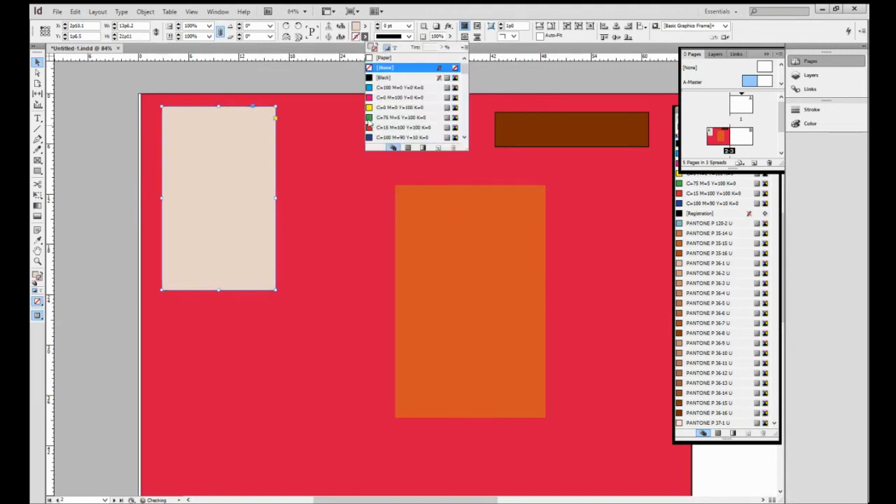
# - Stretch the background rectangle's left edge outward to the page edge
pyautogui.click(359, 193)
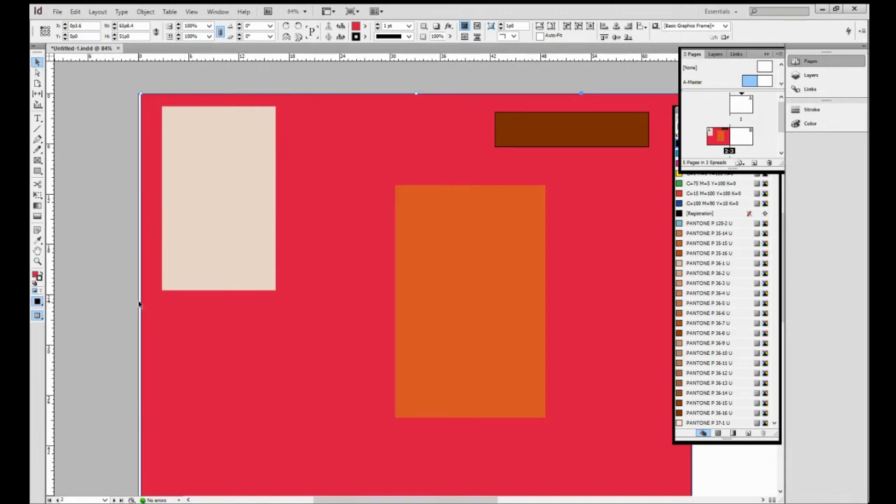
pyautogui.moveTo(141, 307); pyautogui.dragTo(137, 309)
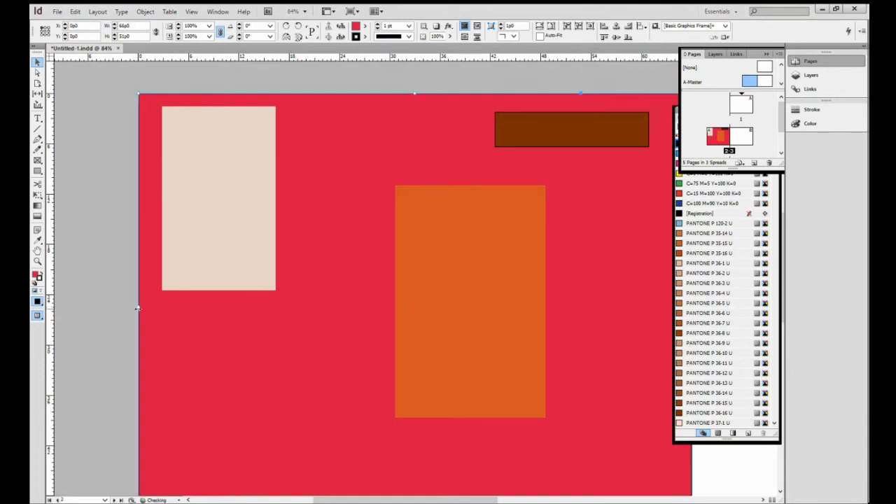
pyautogui.click(346, 66)
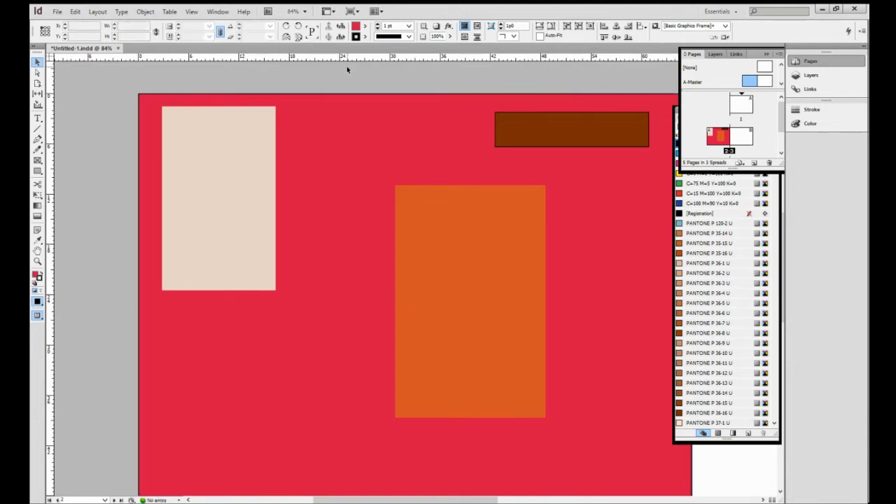
# - Switch the screen mode back to Normal
pyautogui.click(191, 12)
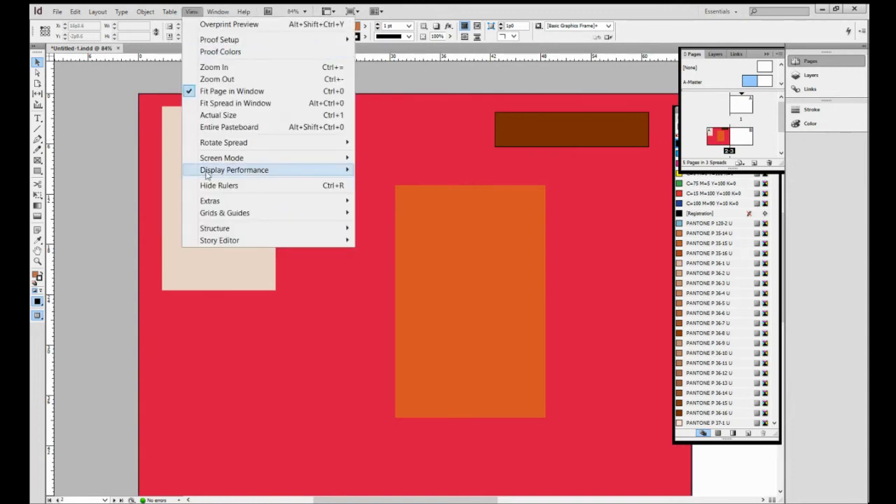
pyautogui.moveTo(207, 172)
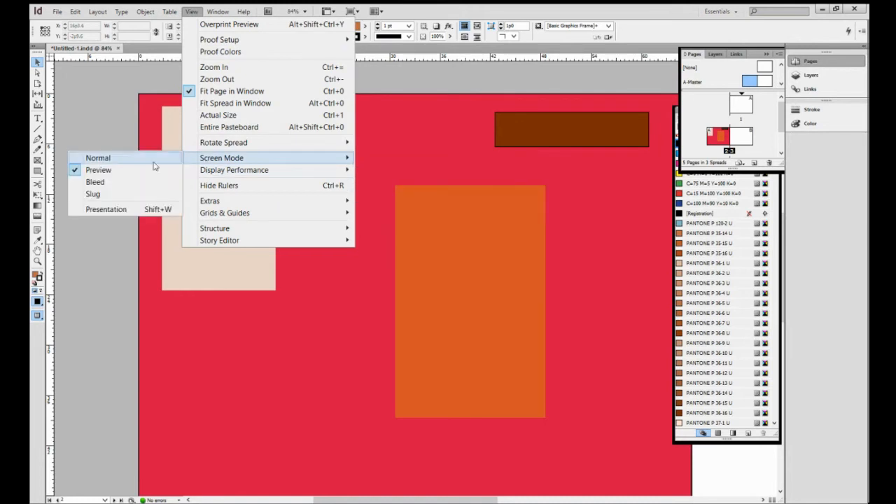
pyautogui.click(155, 163)
# - Move the orange rectangle down and to the right, toward the page's right side
pyautogui.click(437, 226)
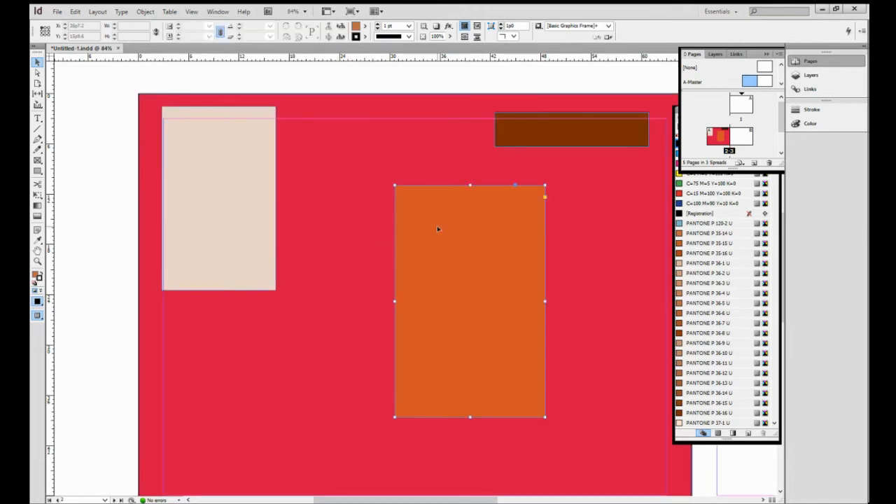
pyautogui.click(570, 137)
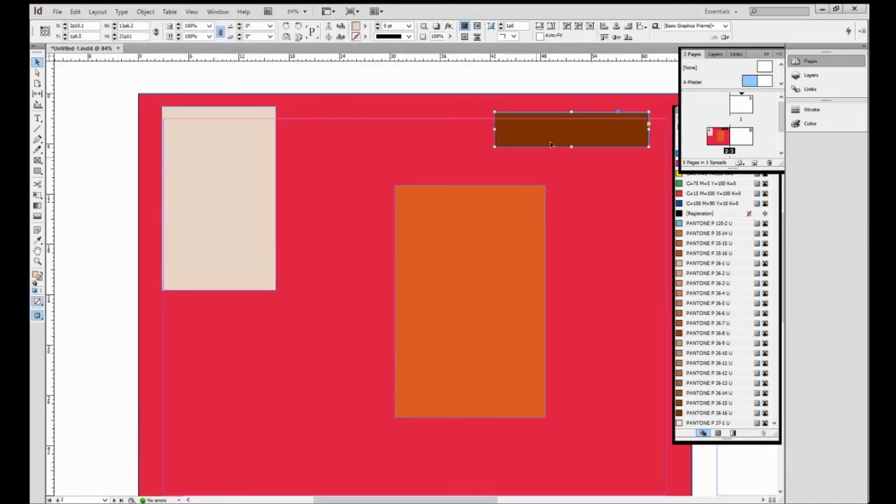
pyautogui.click(420, 314)
pyautogui.click(354, 319)
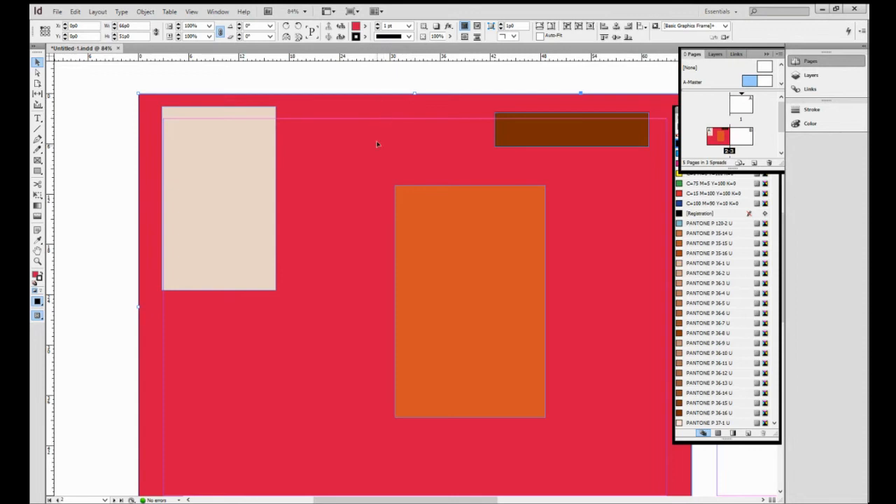
pyautogui.moveTo(469, 225); pyautogui.dragTo(566, 269)
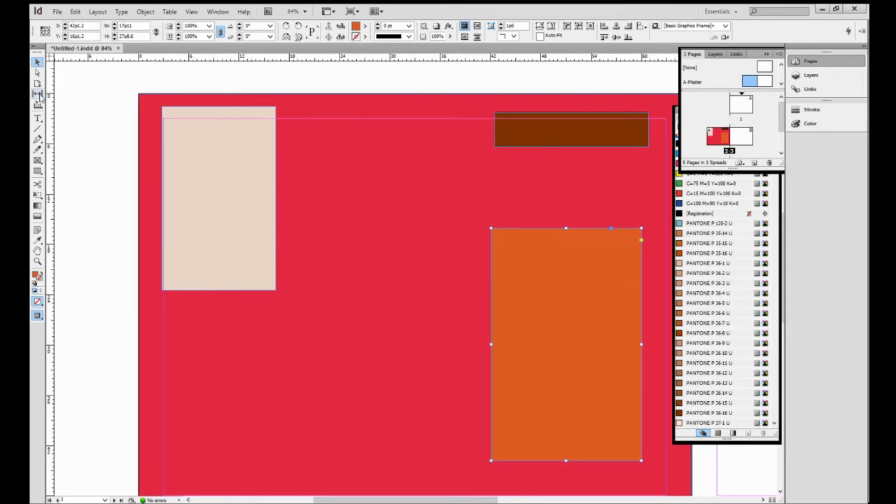
# - Draw a closed freeform blob shape about 26p7 by 27p7 with the Pen tool in the middle of the page
pyautogui.click(39, 139)
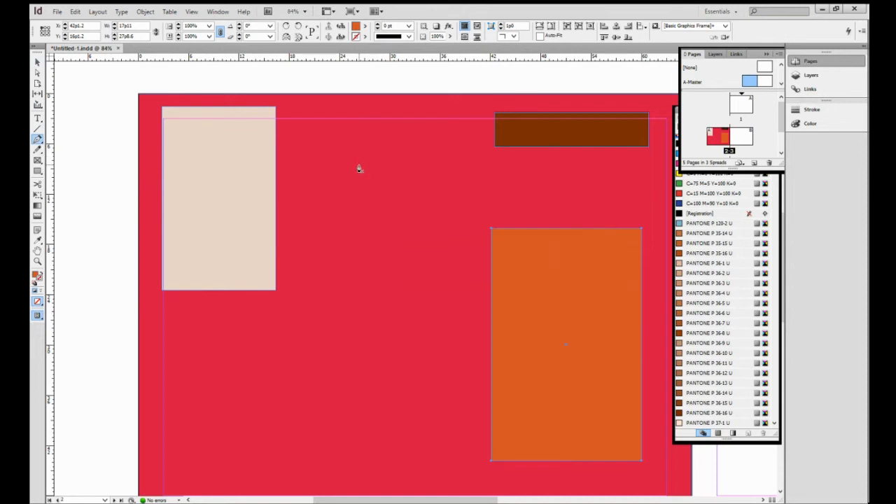
pyautogui.click(392, 160)
pyautogui.moveTo(359, 160)
pyautogui.mouseDown()
pyautogui.moveTo(366, 175)
pyautogui.moveTo(347, 207)
pyautogui.mouseUp()
pyautogui.moveTo(329, 220)
pyautogui.mouseDown()
pyautogui.moveTo(352, 228)
pyautogui.moveTo(361, 245)
pyautogui.mouseUp()
pyautogui.moveTo(316, 275); pyautogui.dragTo(336, 328)
pyautogui.moveTo(319, 363); pyautogui.dragTo(360, 347)
pyautogui.moveTo(367, 316); pyautogui.dragTo(437, 296)
pyautogui.moveTo(459, 238); pyautogui.dragTo(383, 267)
pyautogui.moveTo(417, 220); pyautogui.dragTo(479, 199)
pyautogui.moveTo(517, 195); pyautogui.dragTo(483, 164)
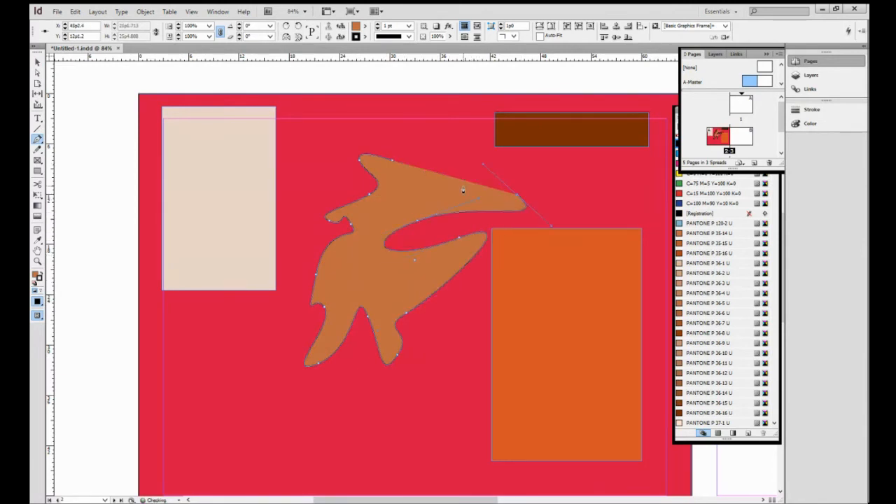
pyautogui.click(482, 144)
pyautogui.moveTo(452, 133); pyautogui.dragTo(467, 135)
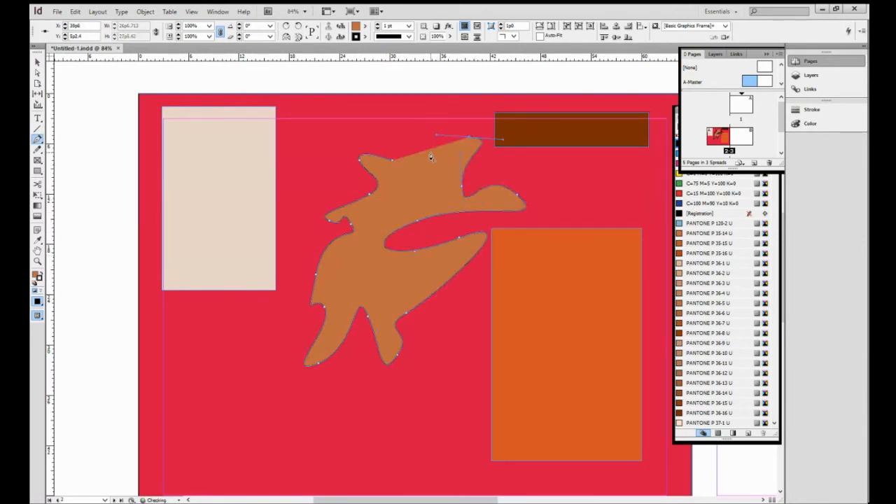
pyautogui.click(394, 164)
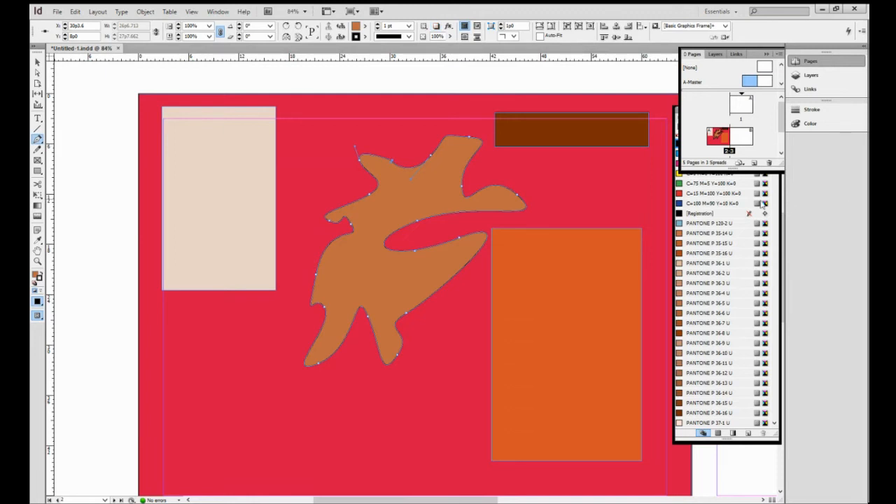
# - Set the freeform shape's stroke to None
pyautogui.click(710, 224)
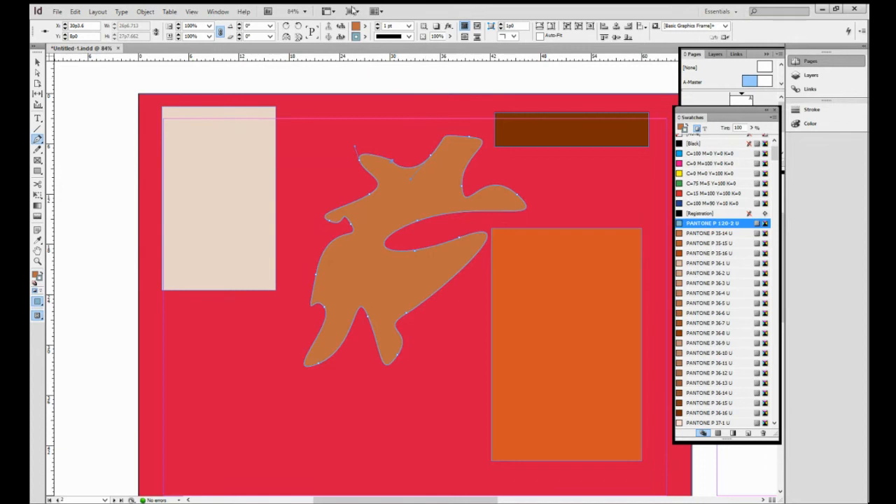
pyautogui.click(363, 36)
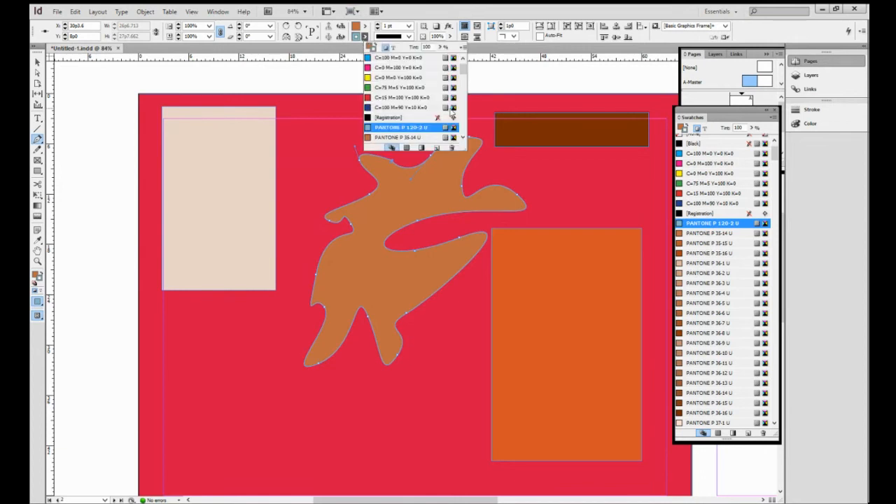
pyautogui.scroll(3, 462, 71)
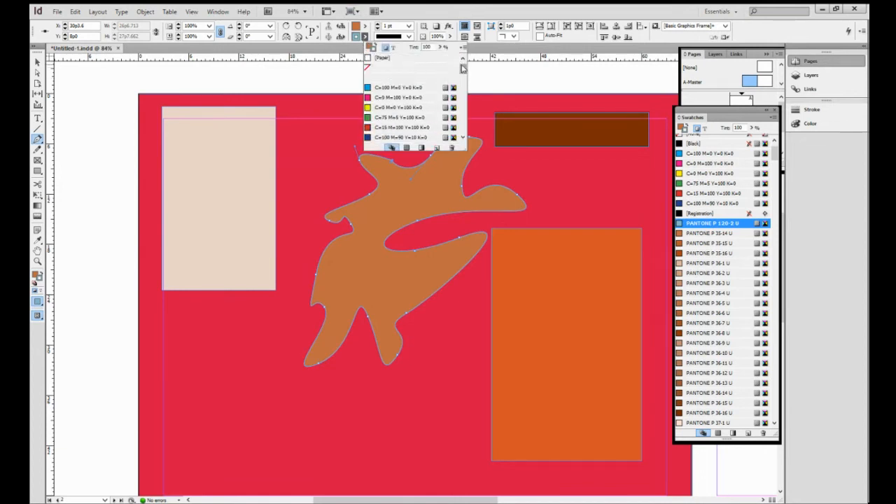
pyautogui.click(410, 68)
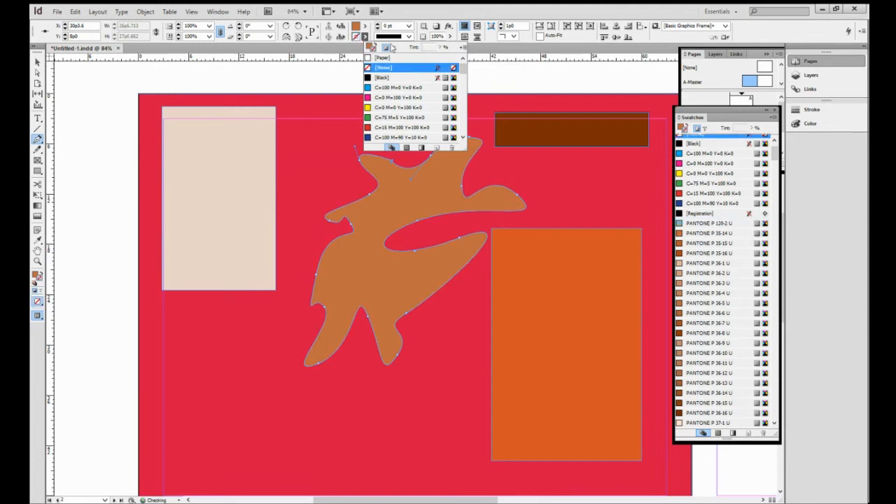
# - Fill the freeform shape with the PANTONE P 120-2 U swatch
pyautogui.click(355, 26)
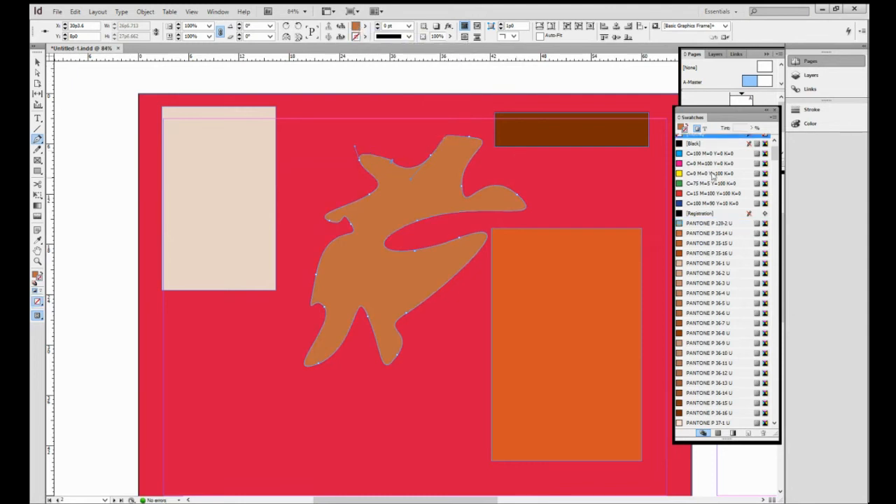
pyautogui.click(720, 223)
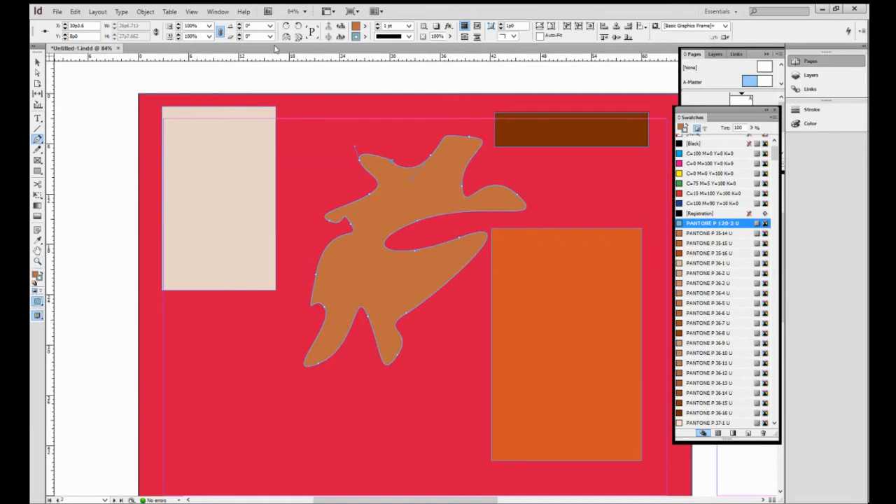
pyautogui.click(365, 26)
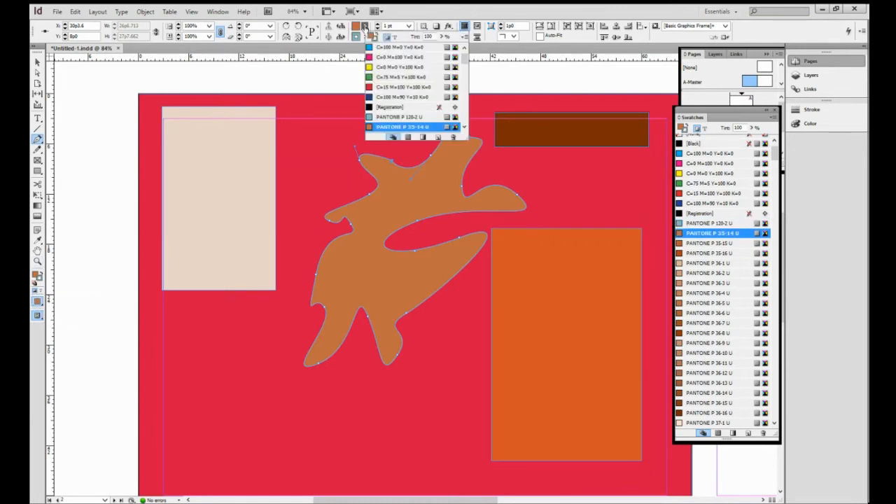
pyautogui.click(721, 223)
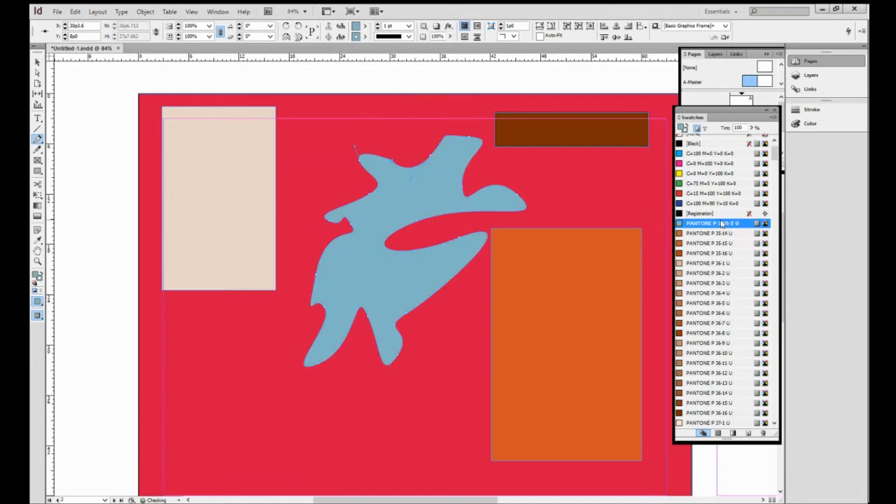
# - Set the blob shape's stroke colour to None once more
pyautogui.click(365, 36)
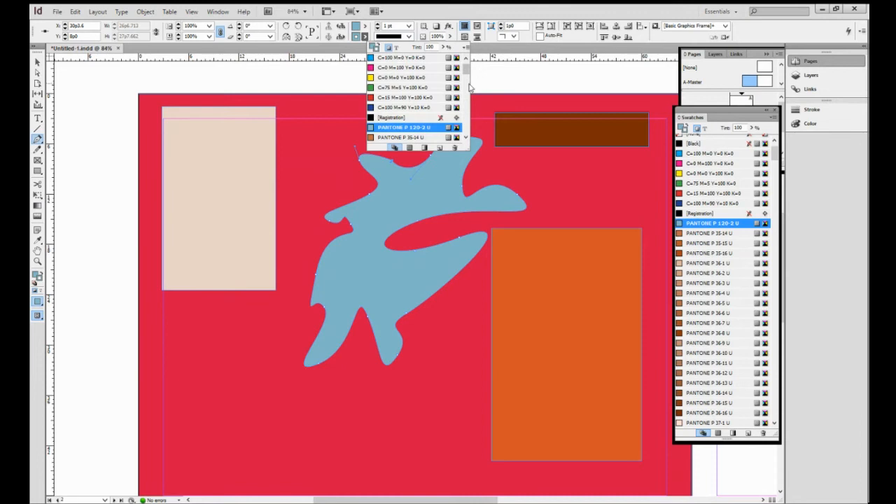
pyautogui.scroll(-1, 465, 70)
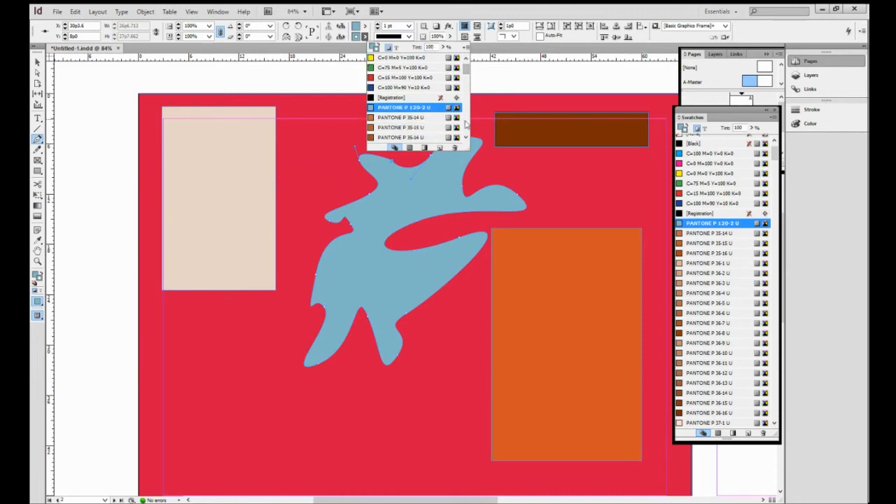
pyautogui.moveTo(467, 70); pyautogui.dragTo(475, 48)
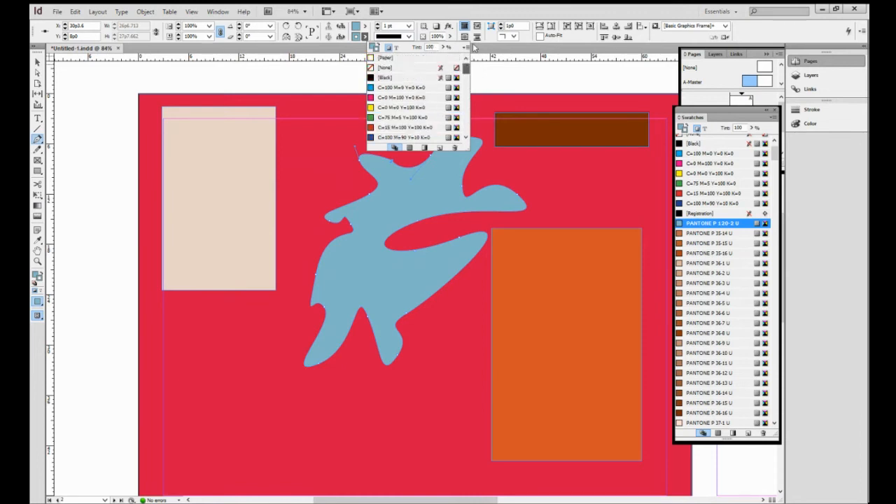
pyautogui.click(404, 68)
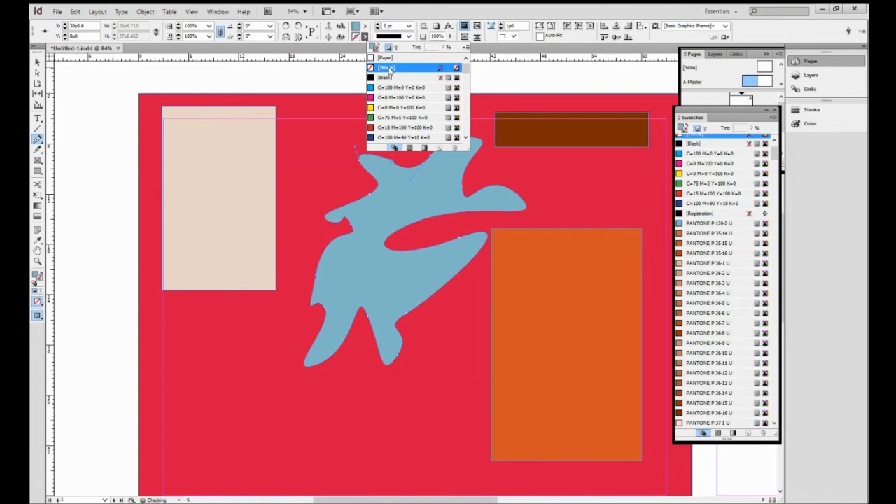
# - Move the blue blob shape down and to the right so it overlaps the orange rectangle
pyautogui.click(38, 62)
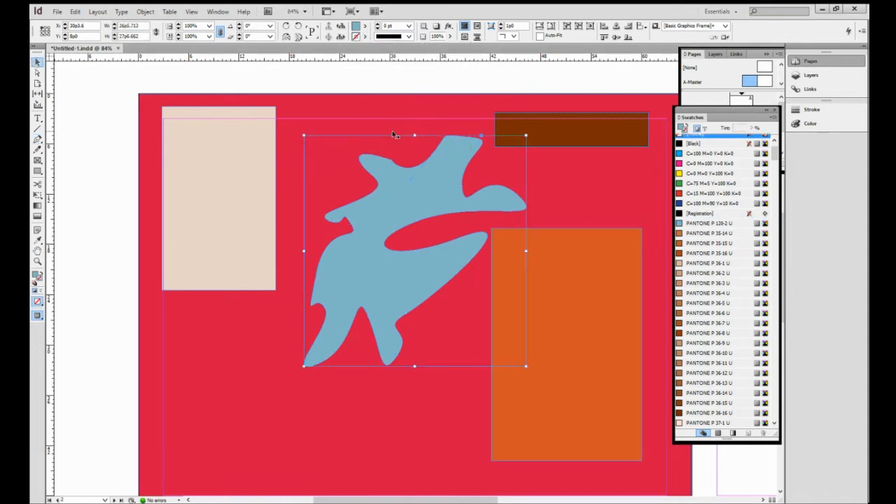
pyautogui.click(401, 110)
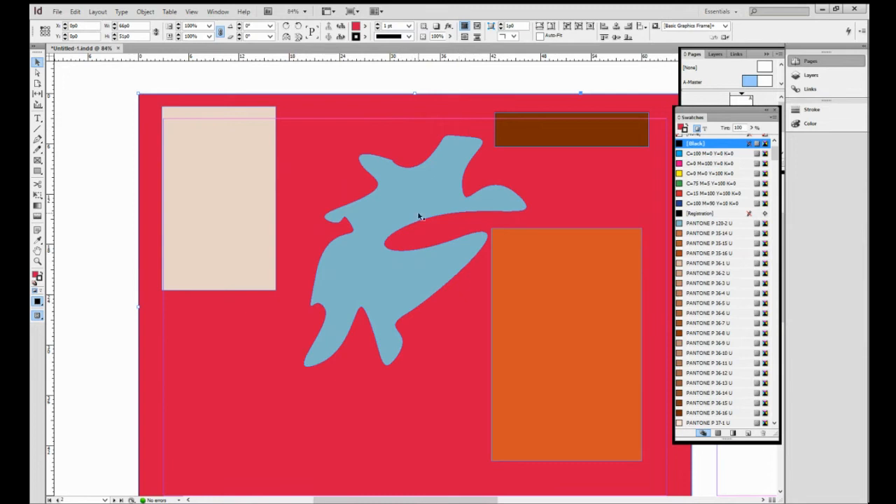
pyautogui.click(383, 201)
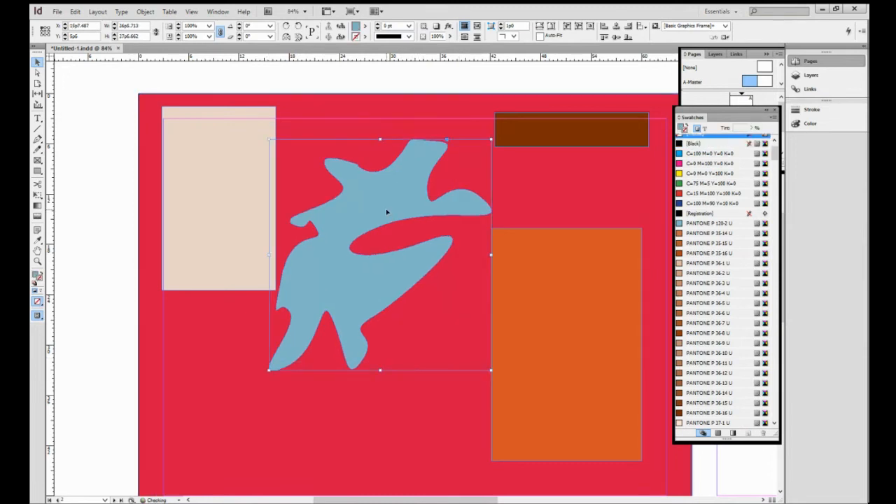
pyautogui.moveTo(387, 211); pyautogui.dragTo(427, 239)
pyautogui.click(291, 205)
pyautogui.click(247, 216)
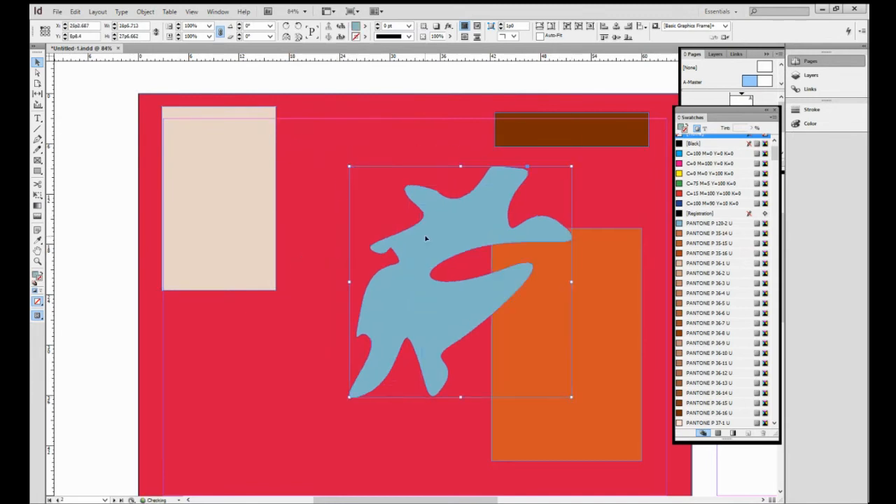
# - Place image file 3 from Pictures into the top-left rectangle, replacing its content
pyautogui.click(229, 219)
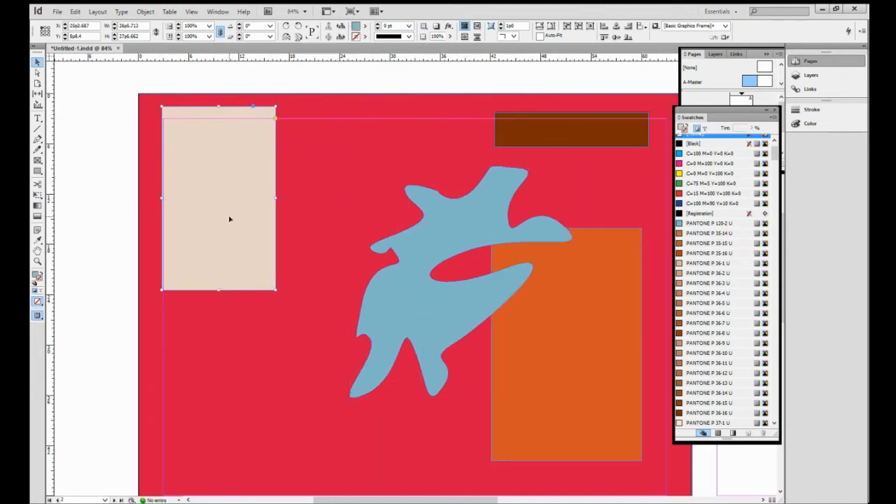
pyautogui.click(59, 12)
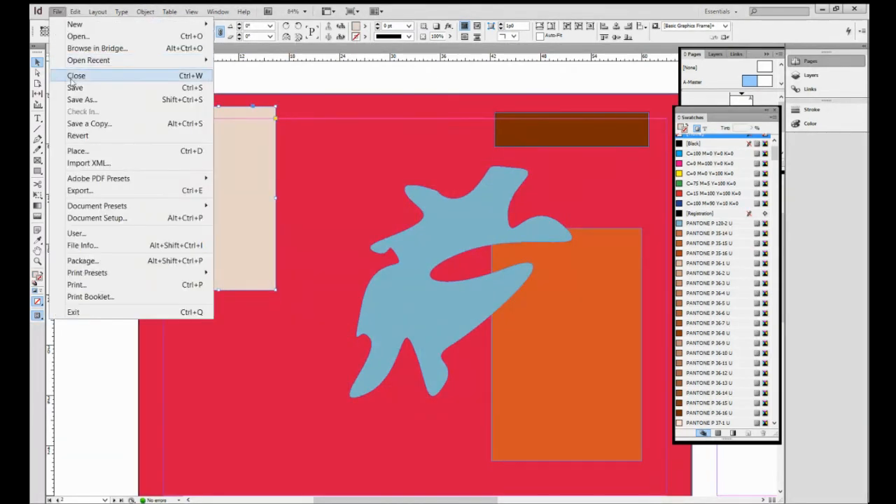
pyautogui.click(70, 152)
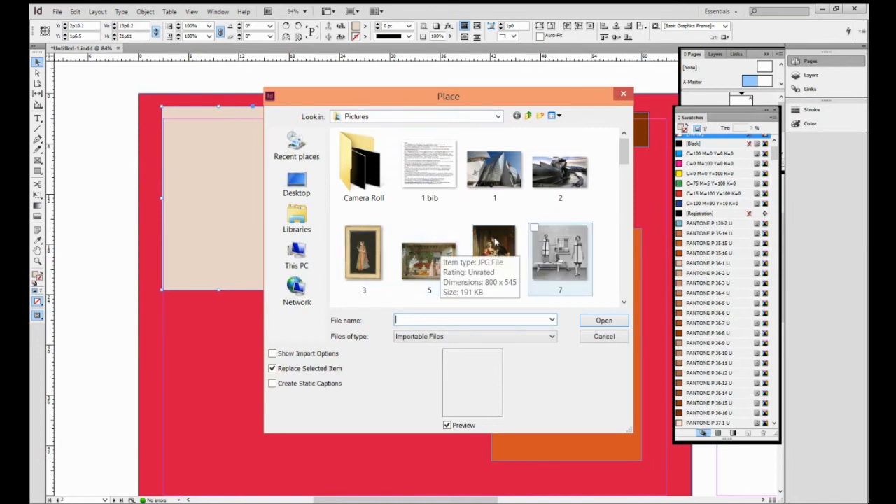
pyautogui.click(361, 263)
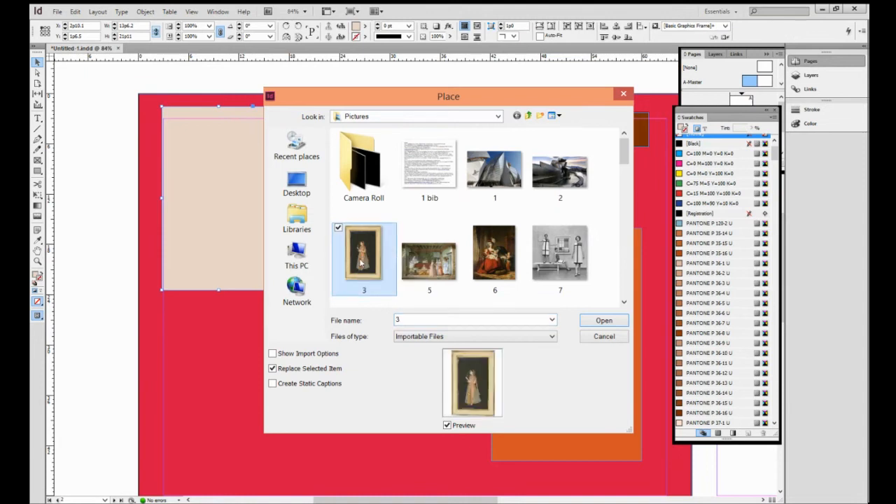
pyautogui.click(607, 321)
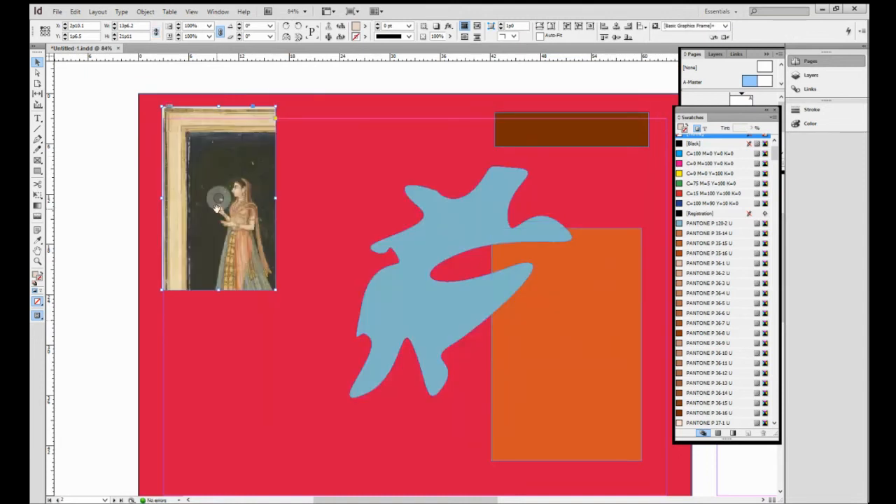
pyautogui.rightClick(250, 155)
pyautogui.click(307, 165)
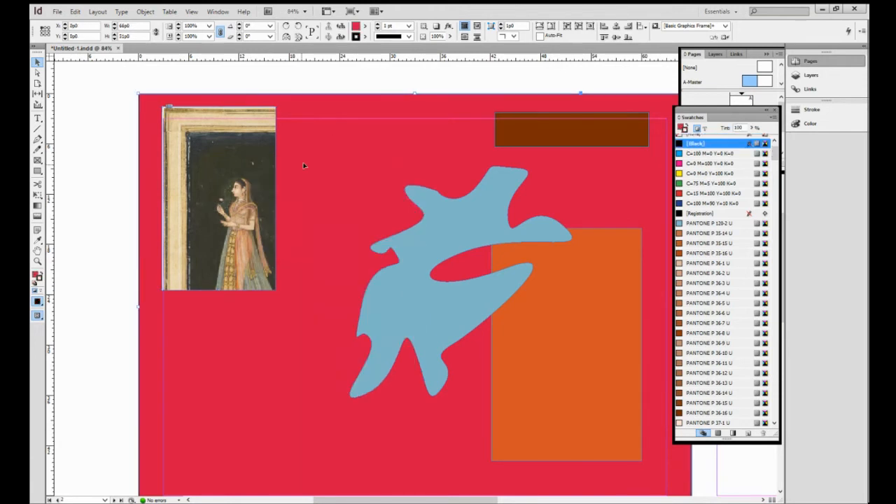
# - Resize the image frame, lowering its top edge and widening it to about 16p7 by 18p10
pyautogui.click(274, 196)
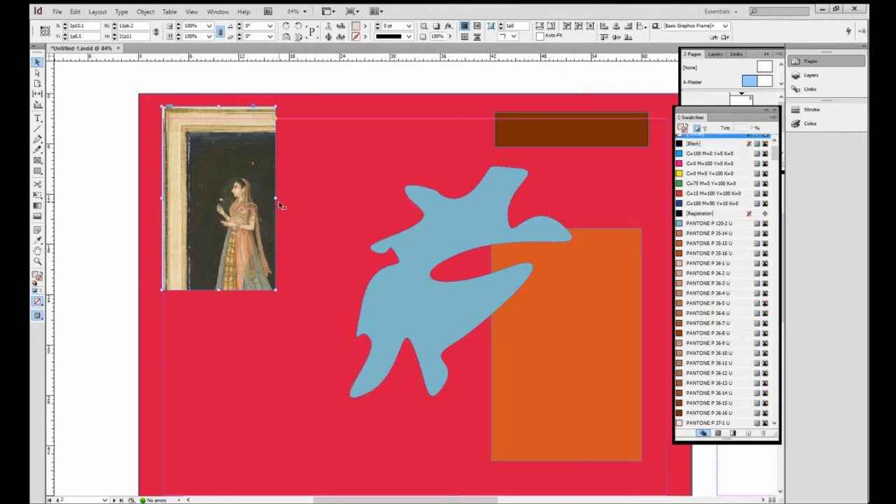
pyautogui.moveTo(276, 199); pyautogui.dragTo(334, 202)
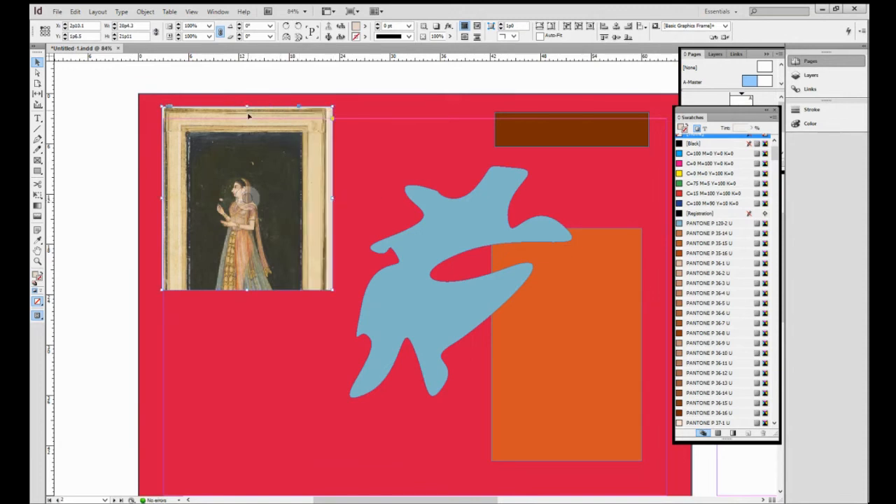
pyautogui.moveTo(247, 106); pyautogui.dragTo(247, 132)
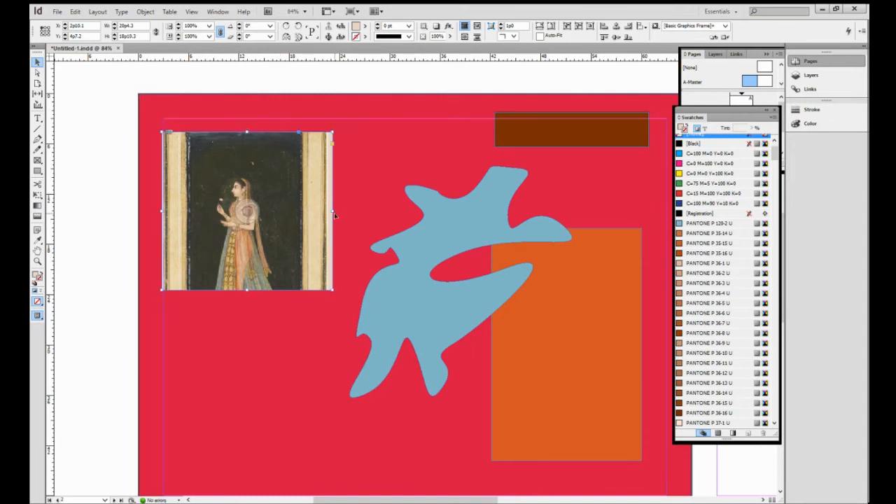
pyautogui.moveTo(334, 215); pyautogui.dragTo(301, 216)
# - Fit the placed image proportionally inside the top-left frame
pyautogui.rightClick(284, 183)
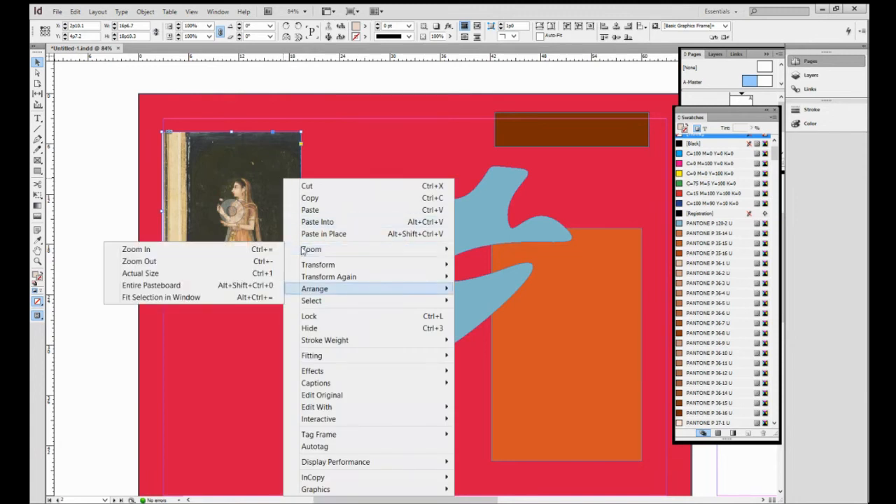
pyautogui.moveTo(315, 358)
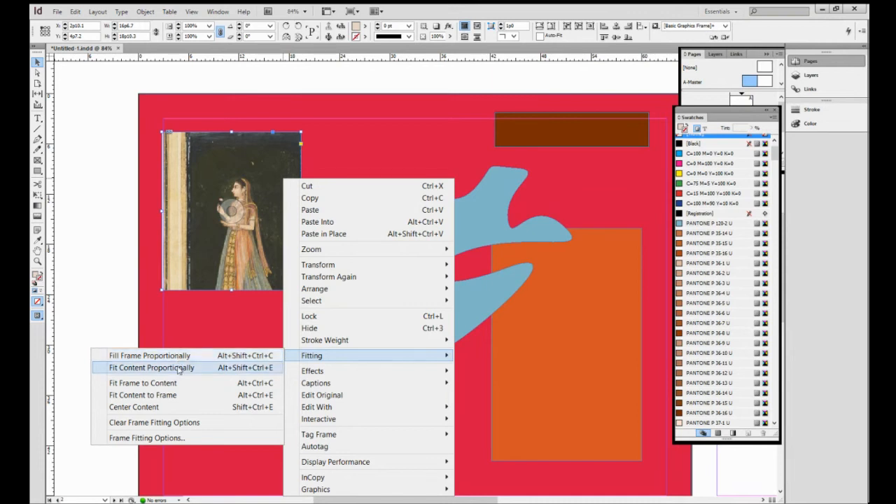
pyautogui.click(178, 369)
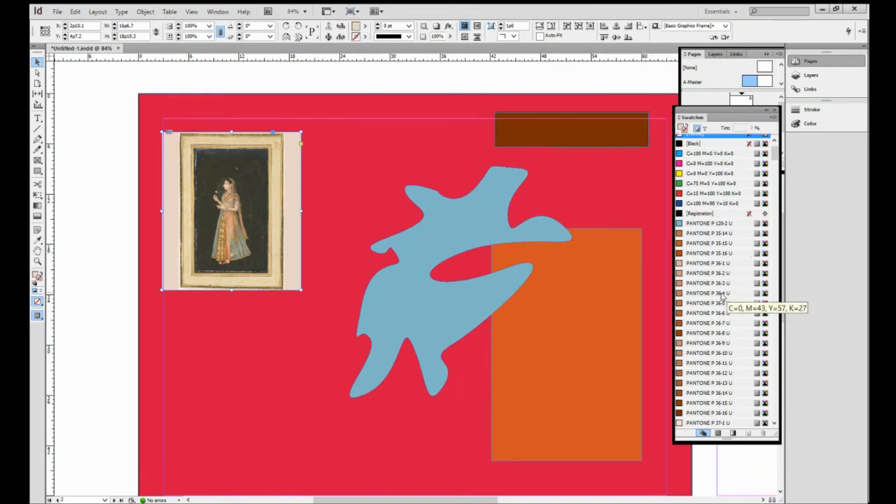
# - Set the top-left image frame's fill colour to PANTONE P 38-16 U
pyautogui.click(718, 183)
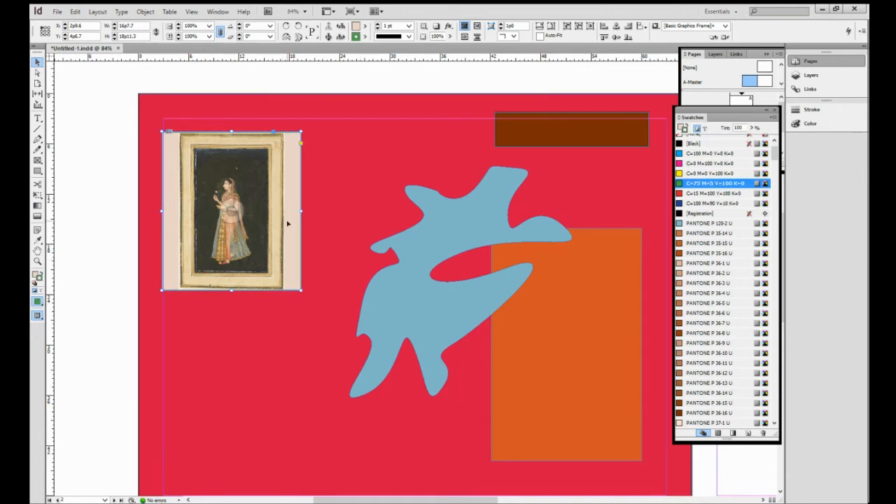
pyautogui.doubleClick(355, 26)
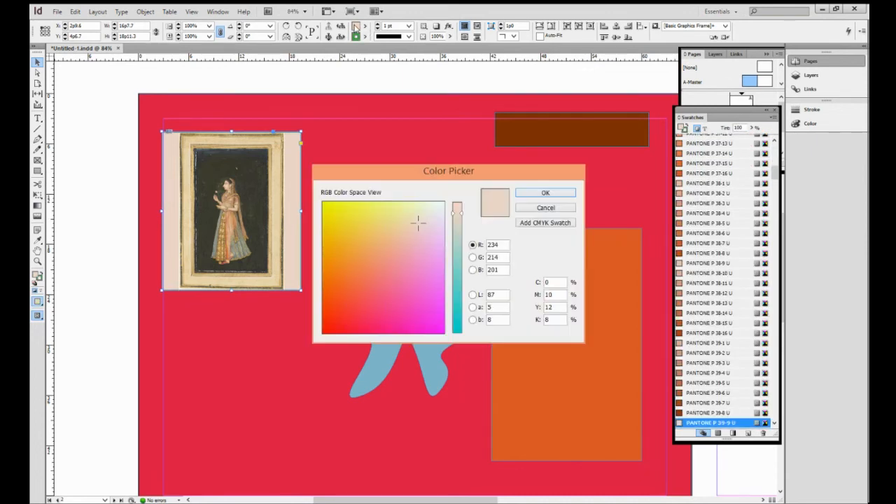
pyautogui.click(552, 207)
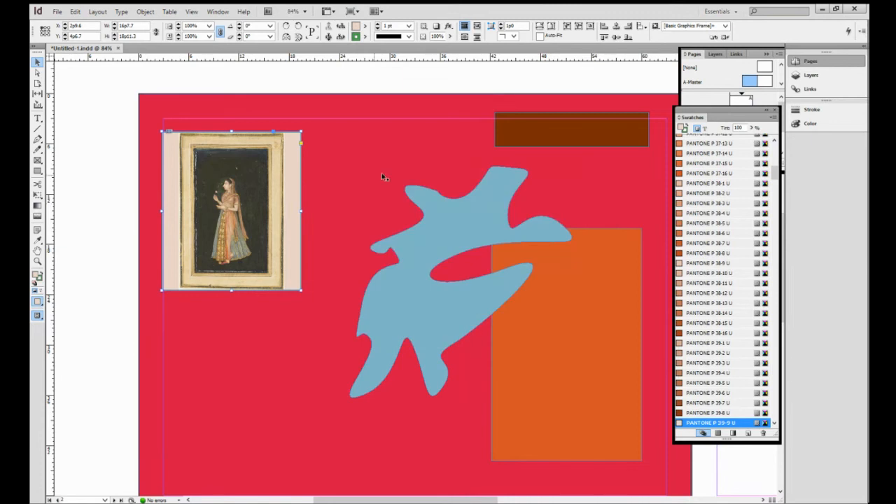
pyautogui.click(364, 26)
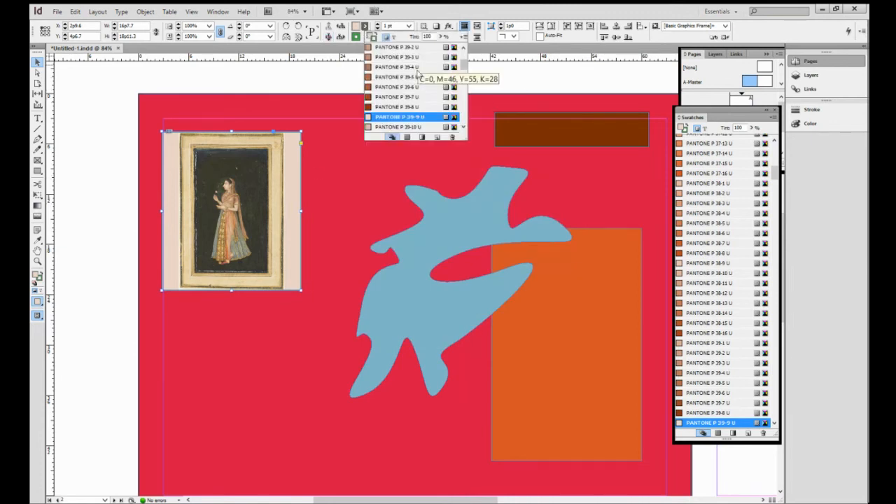
pyautogui.scroll(2, 465, 56)
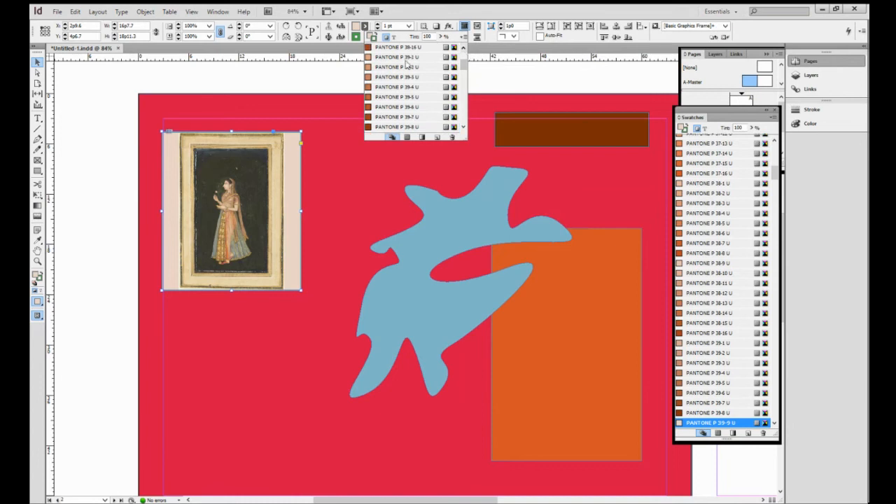
pyautogui.click(417, 49)
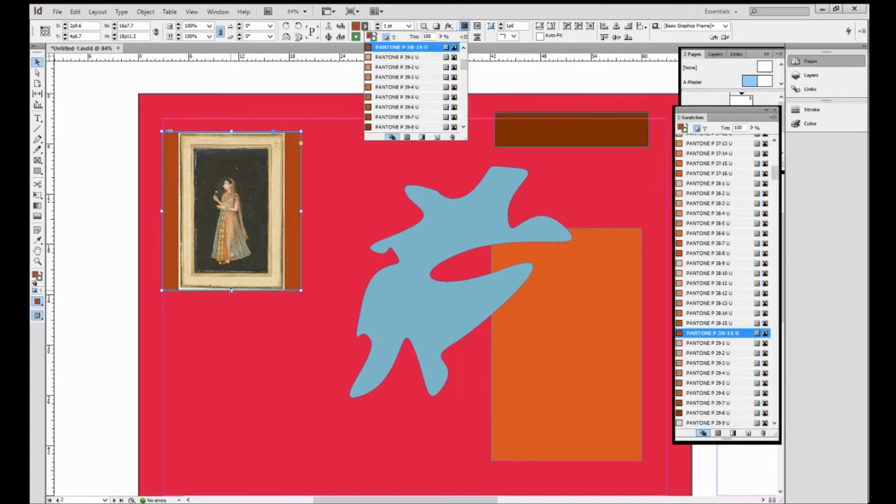
# - Extend the image frame's bottom edge, then fit the frame back to its content
pyautogui.moveTo(231, 289); pyautogui.dragTo(236, 326)
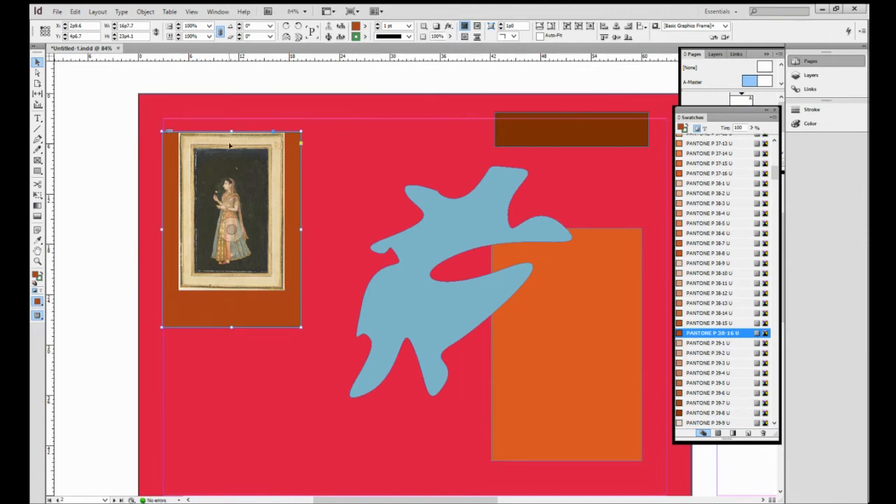
pyautogui.rightClick(285, 194)
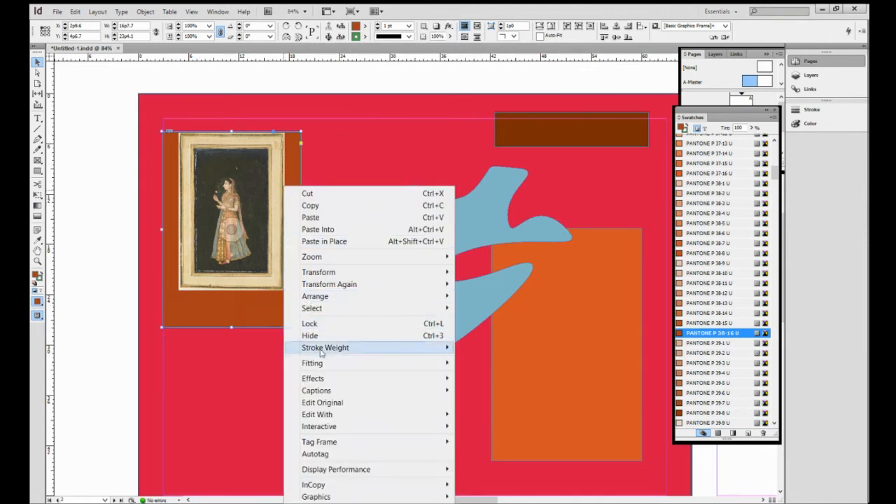
pyautogui.moveTo(322, 364)
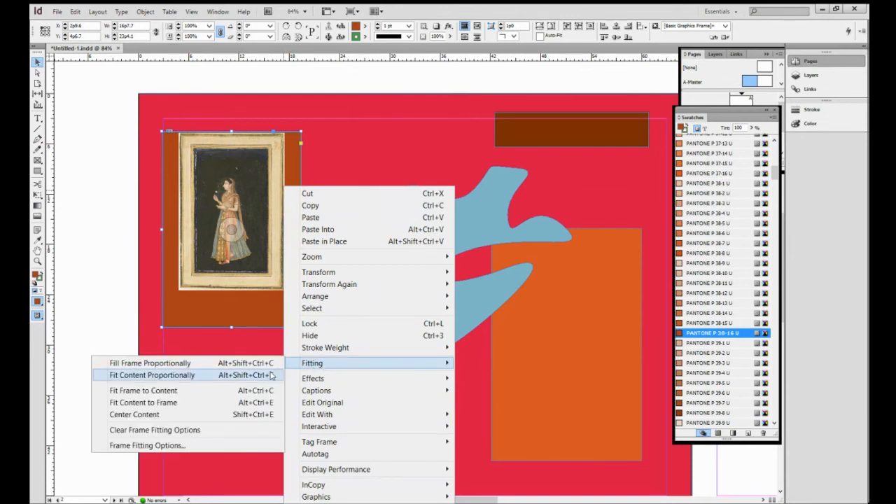
pyautogui.click(215, 391)
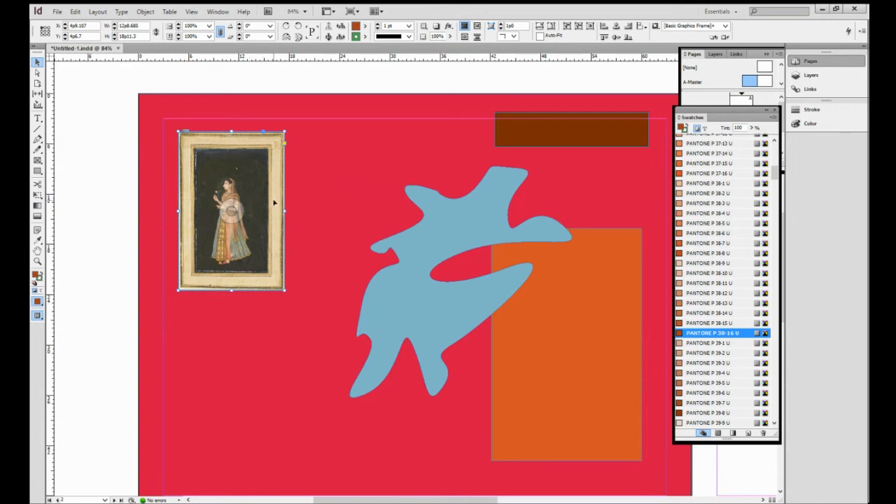
# - Move the blue blob up and left, then place image 6 from Pictures into it
pyautogui.moveTo(494, 218); pyautogui.dragTo(432, 196)
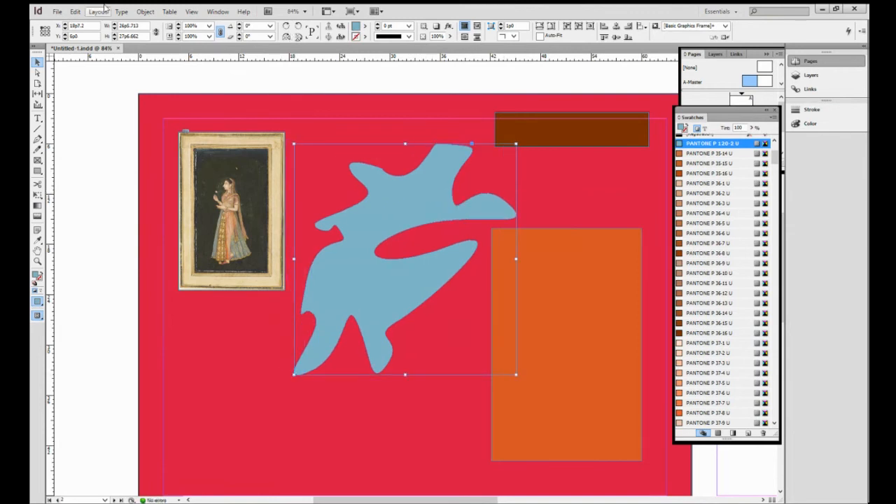
pyautogui.click(56, 11)
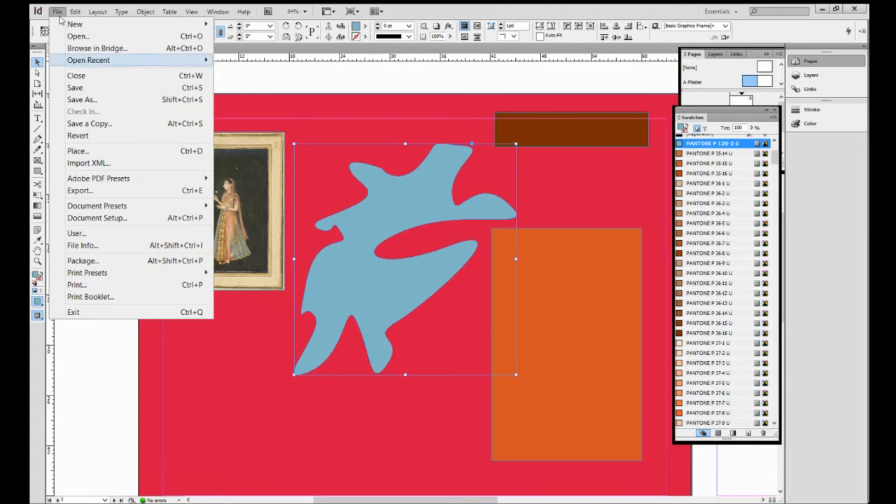
pyautogui.click(77, 151)
pyautogui.click(504, 259)
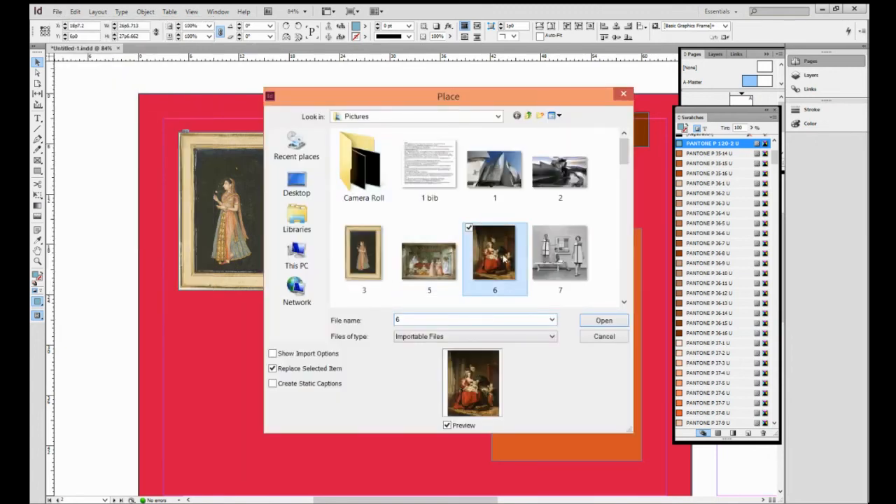
pyautogui.click(604, 321)
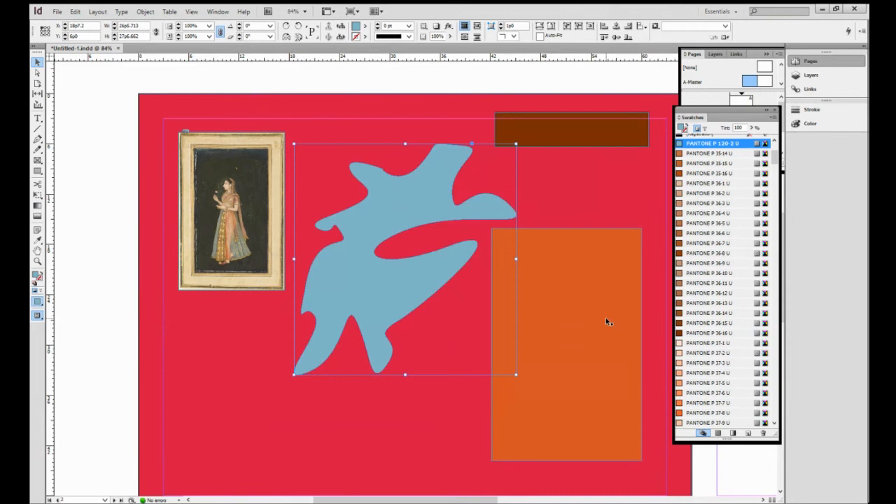
# - Fit the placed image proportionally inside the blob shape
pyautogui.rightClick(424, 190)
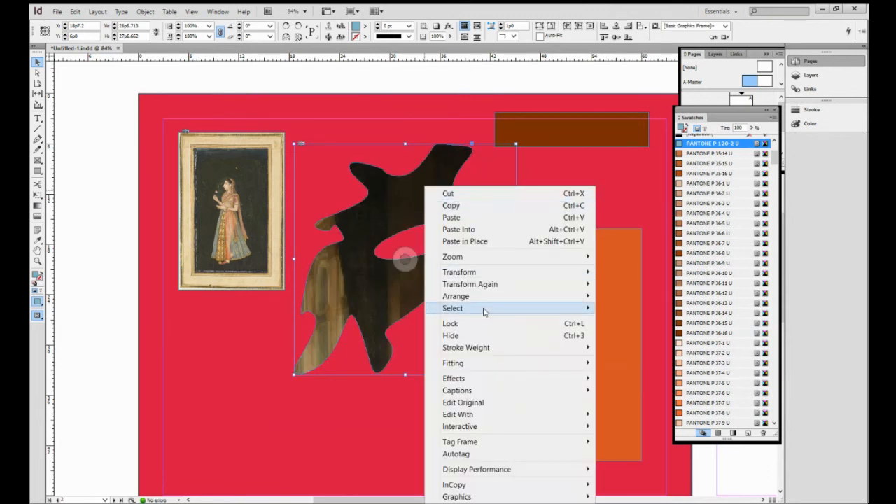
pyautogui.moveTo(486, 366)
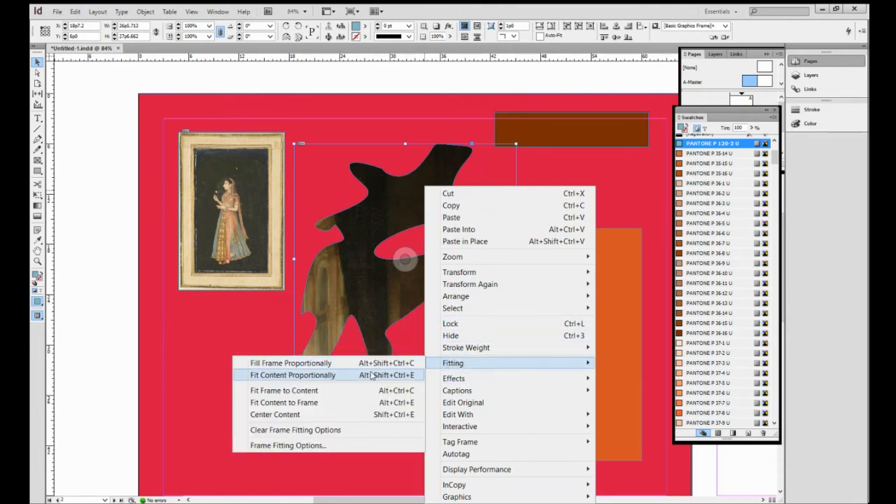
pyautogui.click(371, 376)
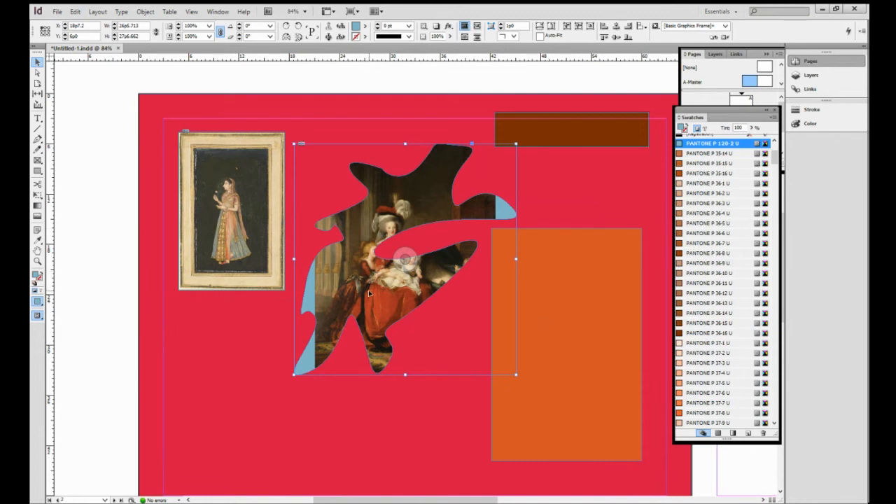
# - Nudge the image-filled blob slightly upward
pyautogui.click(332, 128)
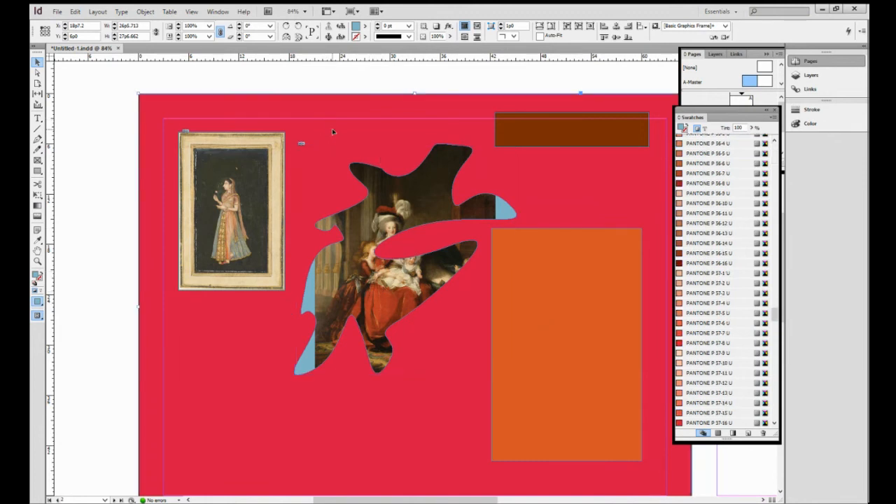
pyautogui.click(386, 207)
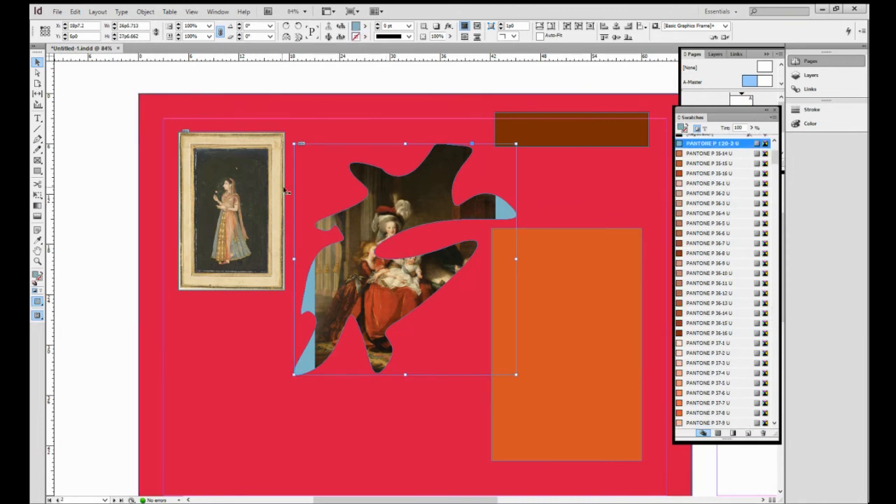
pyautogui.click(212, 382)
pyautogui.click(411, 191)
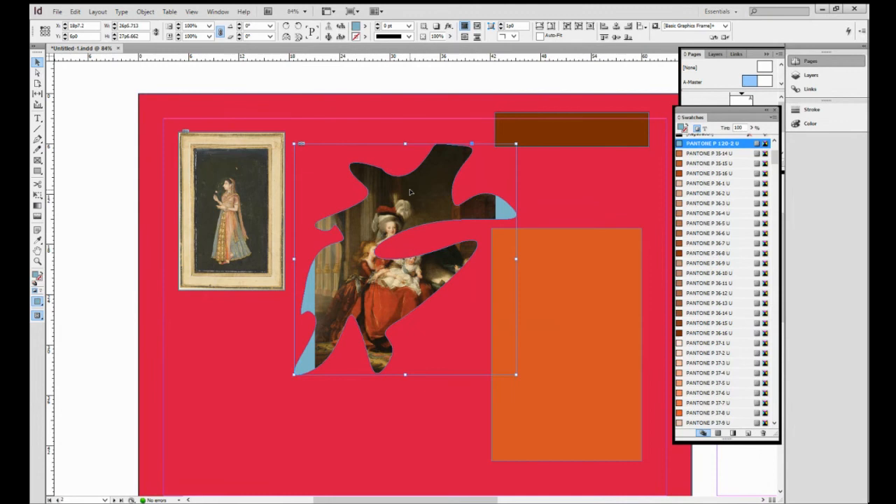
pyautogui.moveTo(411, 192)
pyautogui.mouseDown()
pyautogui.moveTo(360, 298)
pyautogui.moveTo(423, 197)
pyautogui.moveTo(355, 288)
pyautogui.moveTo(413, 172)
pyautogui.moveTo(408, 184)
pyautogui.mouseUp()
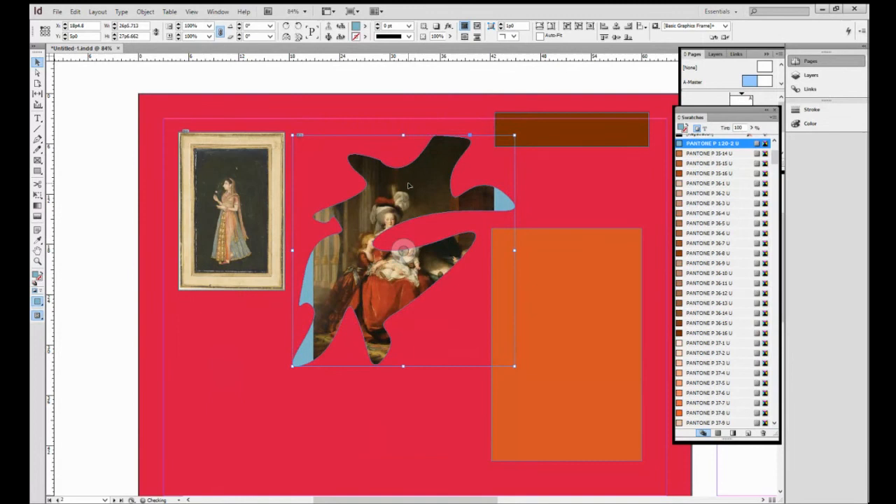
# - Move the picture inside the blob and enlarge it to about 41.55% scale
pyautogui.click(404, 252)
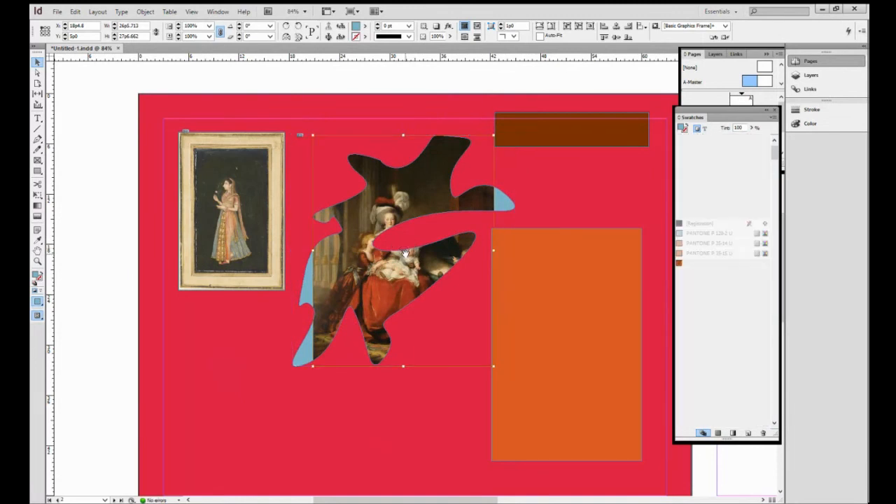
pyautogui.moveTo(365, 270); pyautogui.dragTo(342, 283)
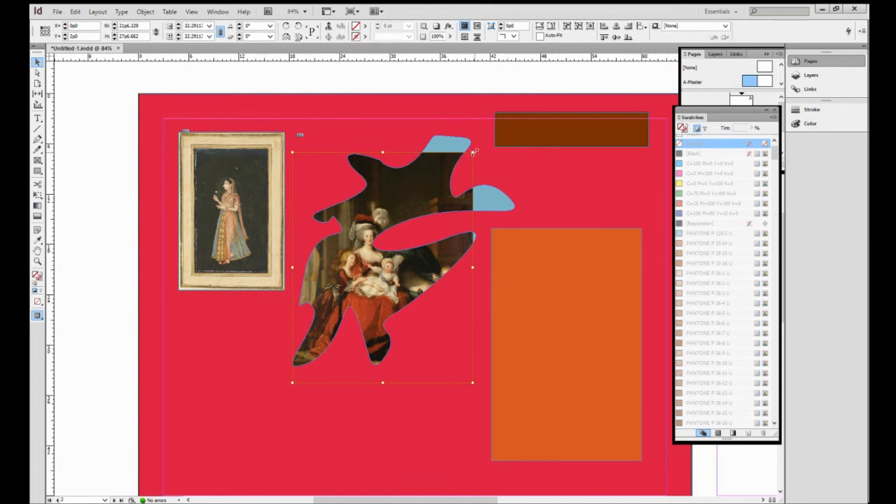
pyautogui.moveTo(473, 152); pyautogui.dragTo(524, 128)
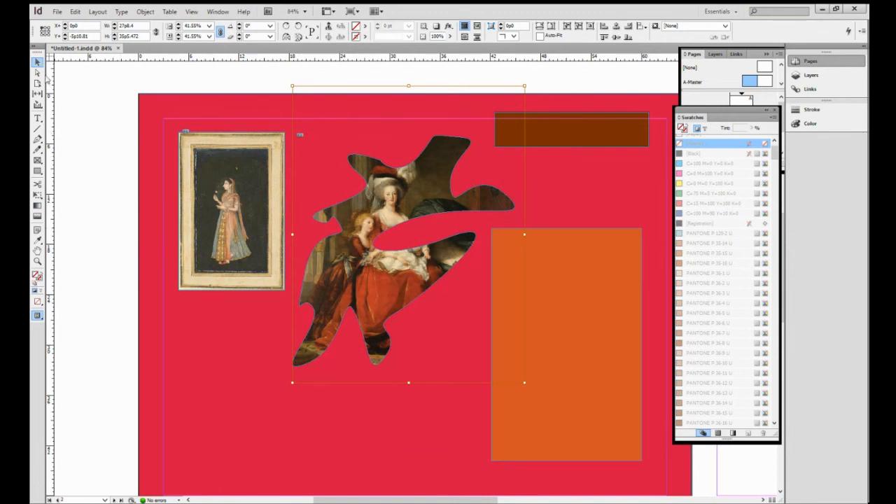
# - Reposition the image-filled blob so it overlaps the top-left image frame and the orange rectangle
pyautogui.click(341, 298)
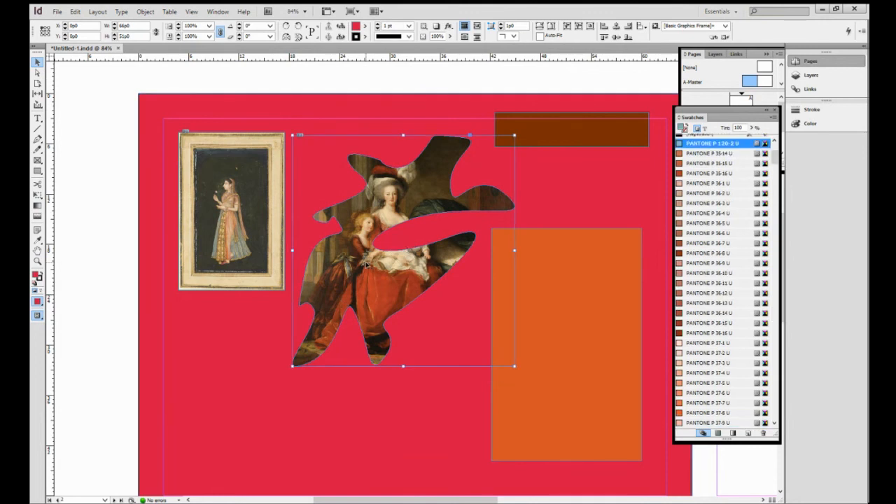
pyautogui.moveTo(367, 264); pyautogui.dragTo(319, 300)
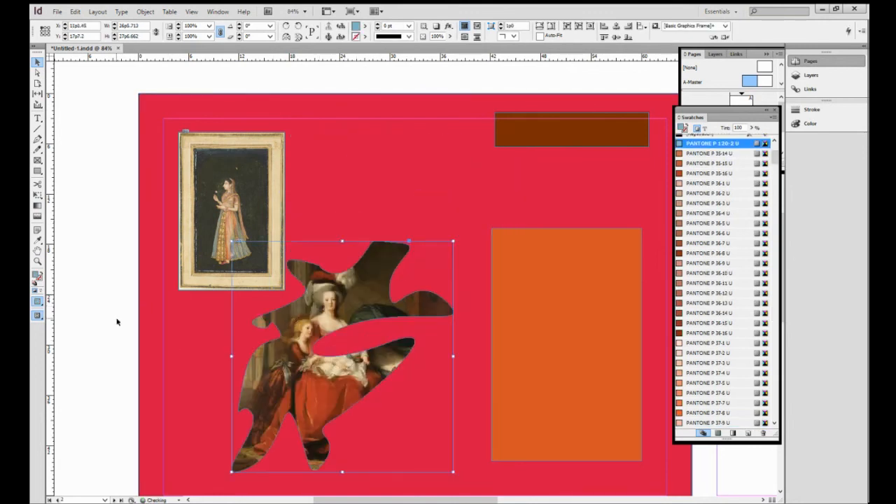
pyautogui.click(176, 329)
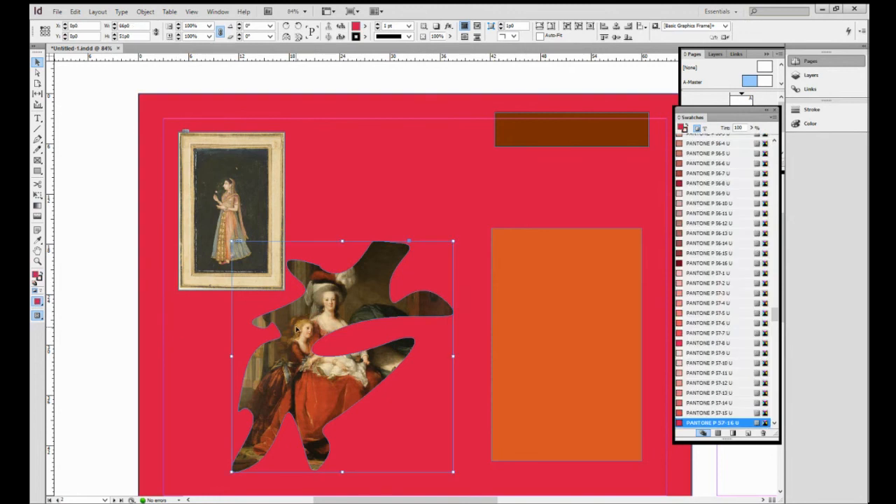
pyautogui.moveTo(296, 329)
pyautogui.mouseDown()
pyautogui.moveTo(379, 203)
pyautogui.moveTo(303, 334)
pyautogui.mouseUp()
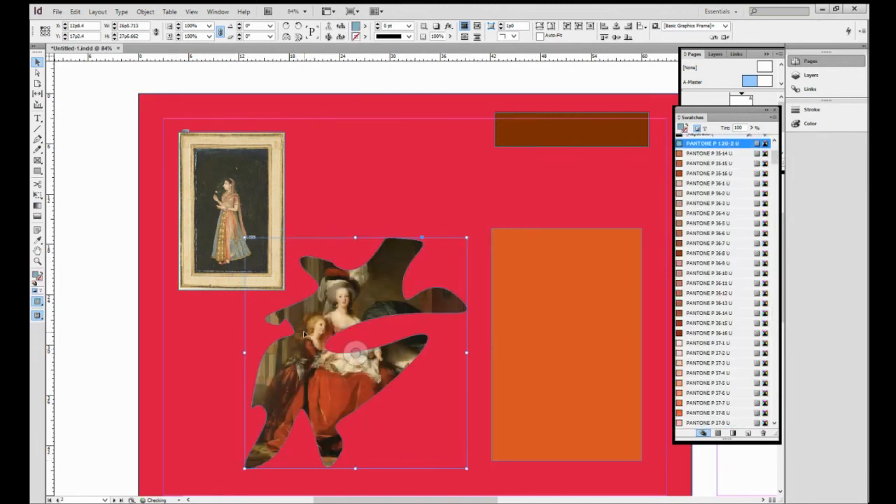
pyautogui.rightClick(304, 333)
pyautogui.click(104, 112)
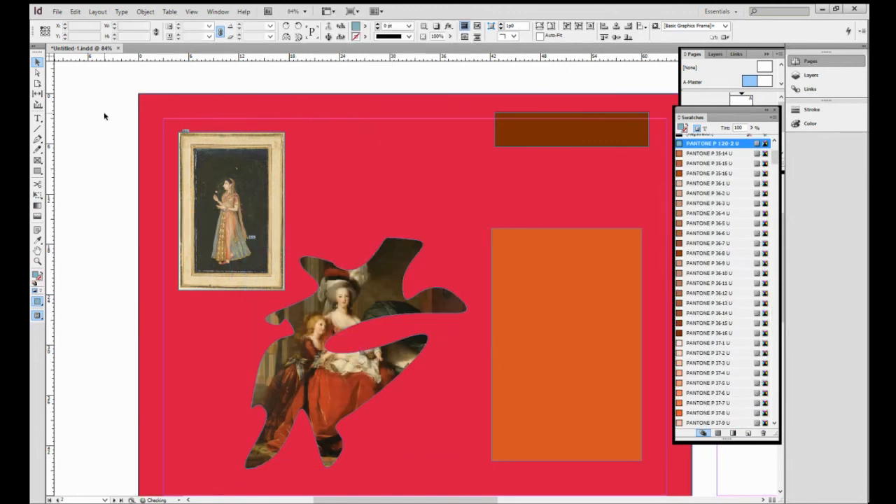
pyautogui.moveTo(373, 293); pyautogui.dragTo(402, 223)
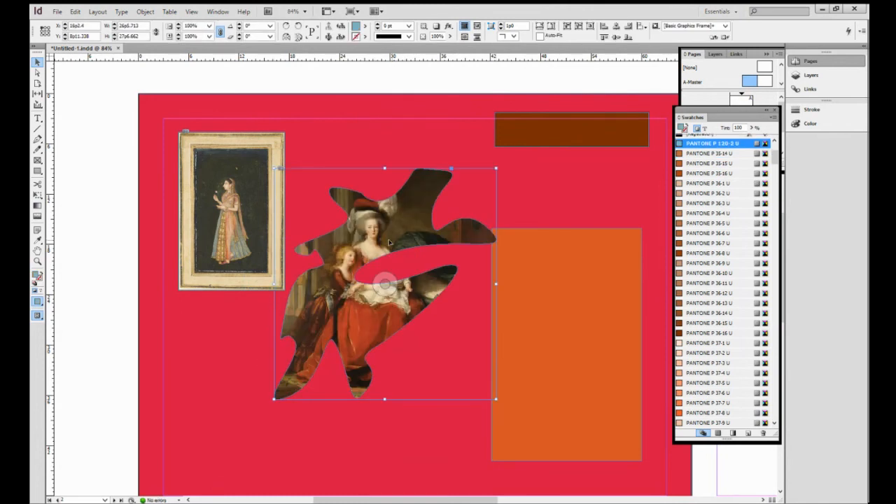
# - Shift the picture inside the blob down and left to reframe the figures, then nudge the blob slightly
pyautogui.click(384, 284)
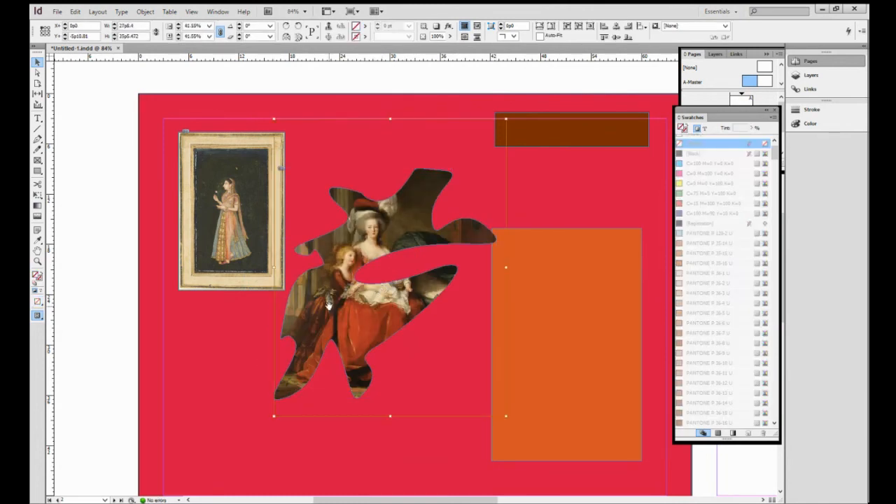
pyautogui.moveTo(330, 304); pyautogui.dragTo(292, 359)
pyautogui.moveTo(372, 229); pyautogui.dragTo(376, 224)
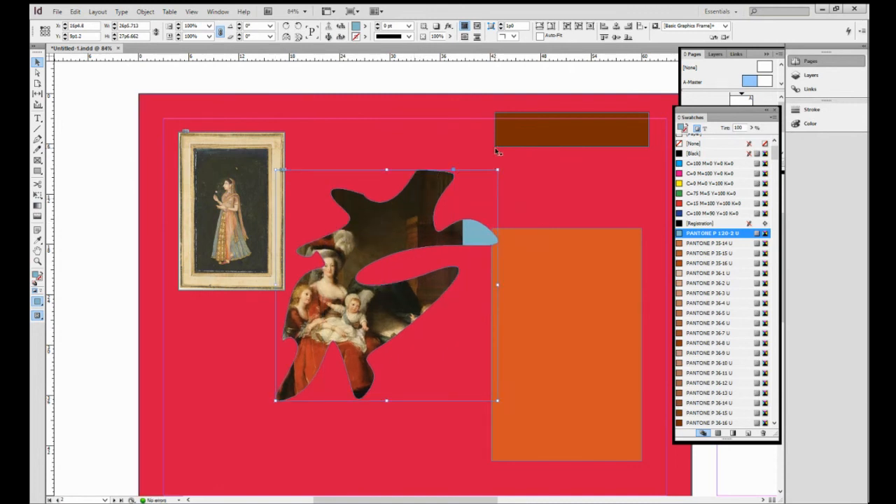
# - Try to enlarge the image-filled blob's frame toward the brown rectangle
pyautogui.moveTo(497, 170); pyautogui.dragTo(543, 148)
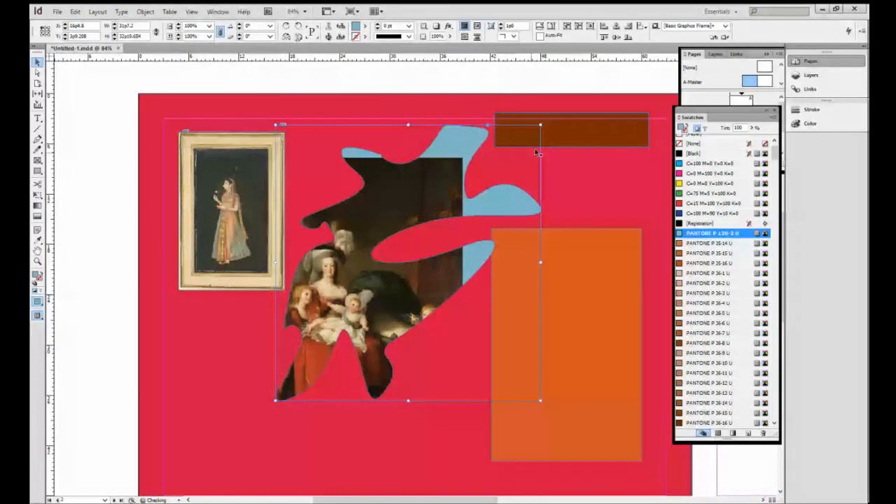
pyautogui.hotkey('ctrl', 'z')
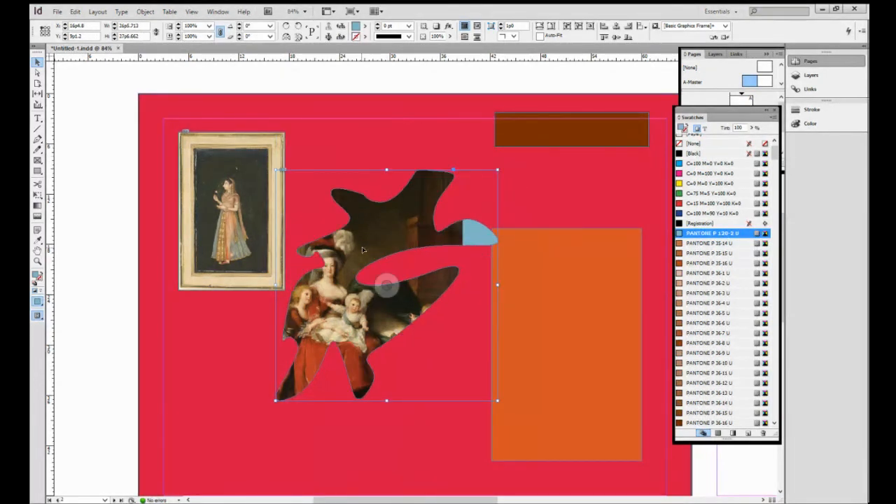
# - Enlarge the picture inside the blob to about 49.2% and shift it right to reframe the figures
pyautogui.click(385, 275)
pyautogui.click(390, 304)
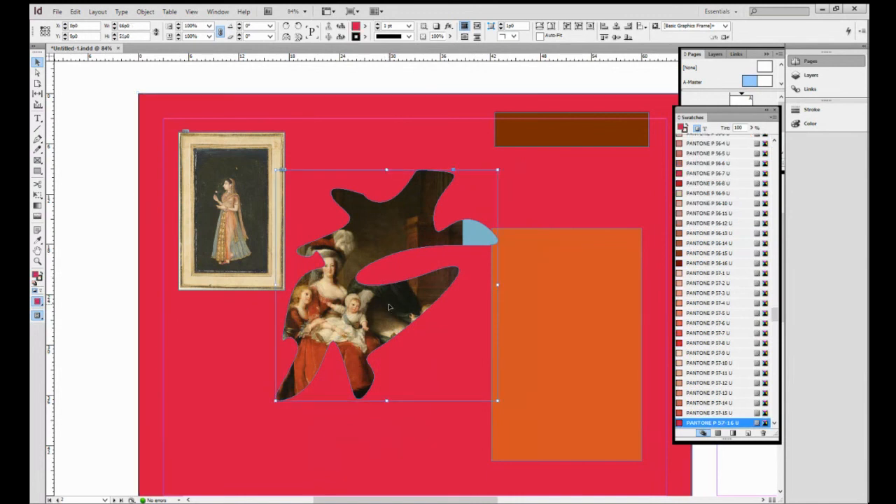
pyautogui.click(386, 292)
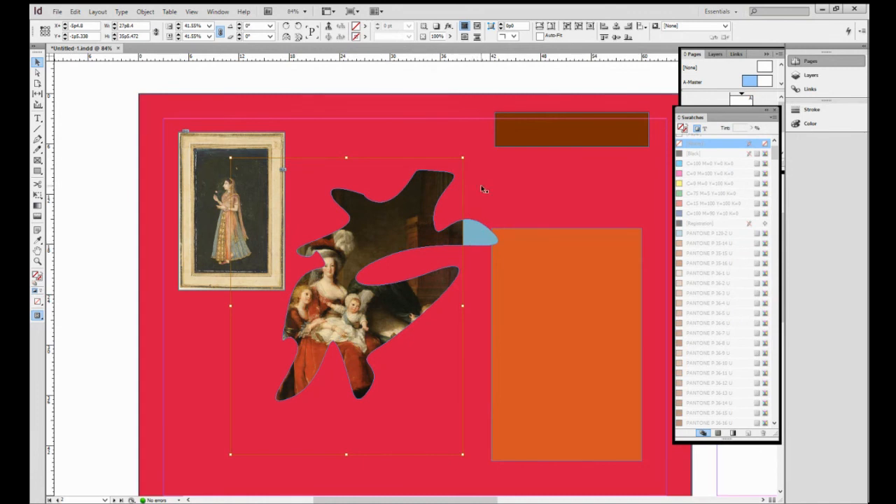
pyautogui.moveTo(463, 159); pyautogui.dragTo(506, 103)
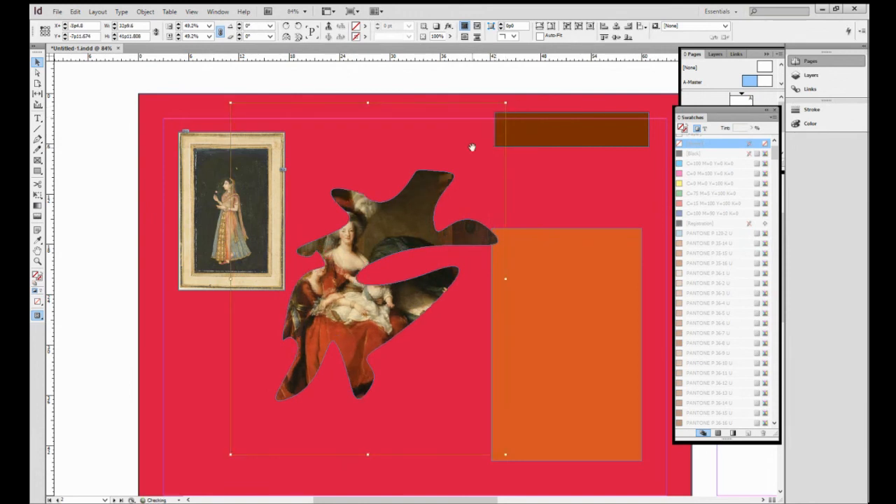
pyautogui.moveTo(384, 239); pyautogui.dragTo(408, 242)
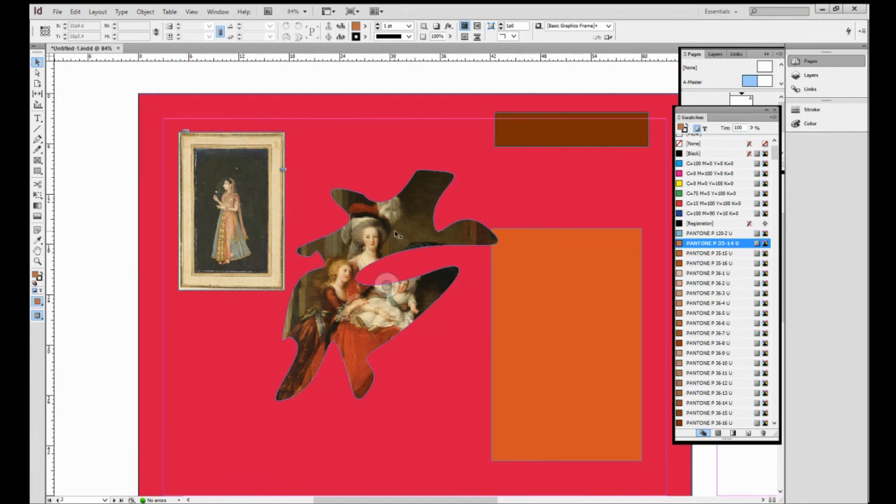
# - Duplicate the image-filled blob toward the lower left and rotate the copy 45°
pyautogui.click(404, 181)
pyautogui.moveTo(404, 181); pyautogui.dragTo(235, 282)
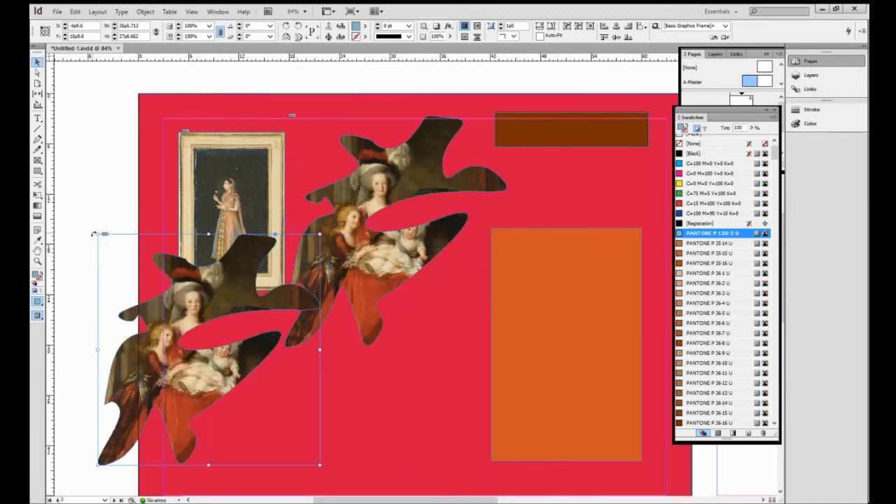
pyautogui.moveTo(94, 233); pyautogui.dragTo(77, 357)
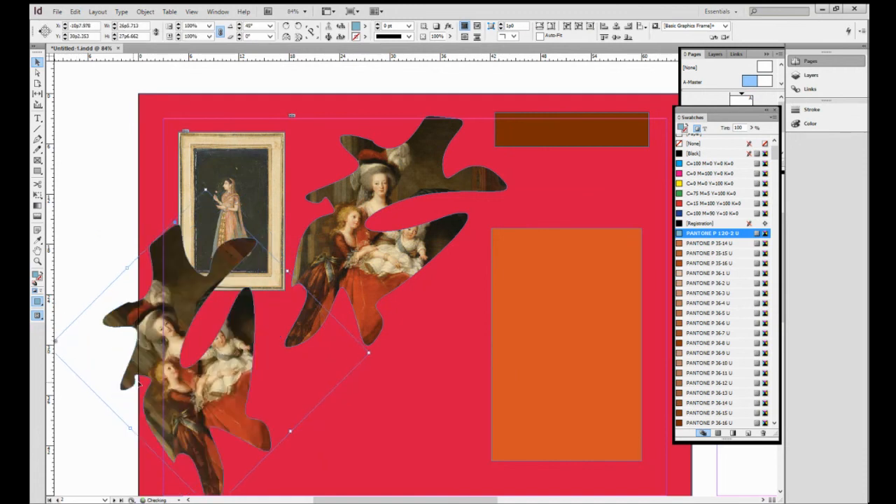
# - Move the rotated blob copy to the lower left of the page, below the framed portrait
pyautogui.moveTo(172, 298); pyautogui.dragTo(258, 379)
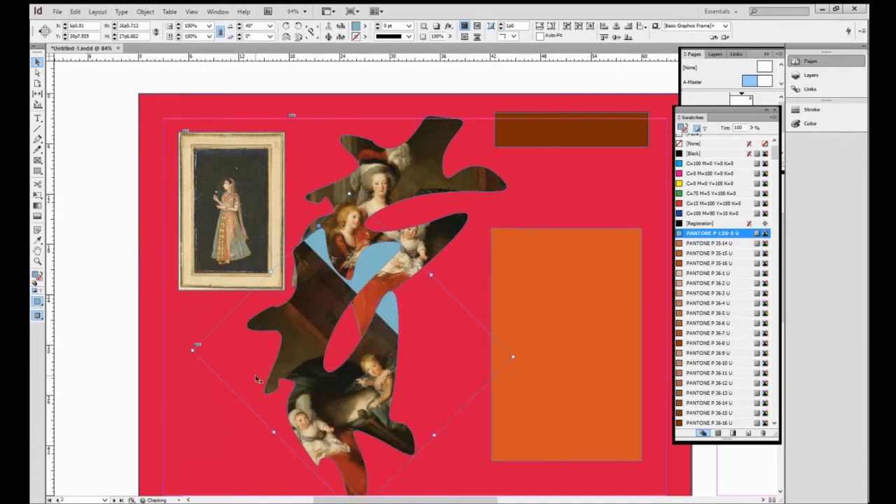
pyautogui.hotkey('ctrl', 'z')
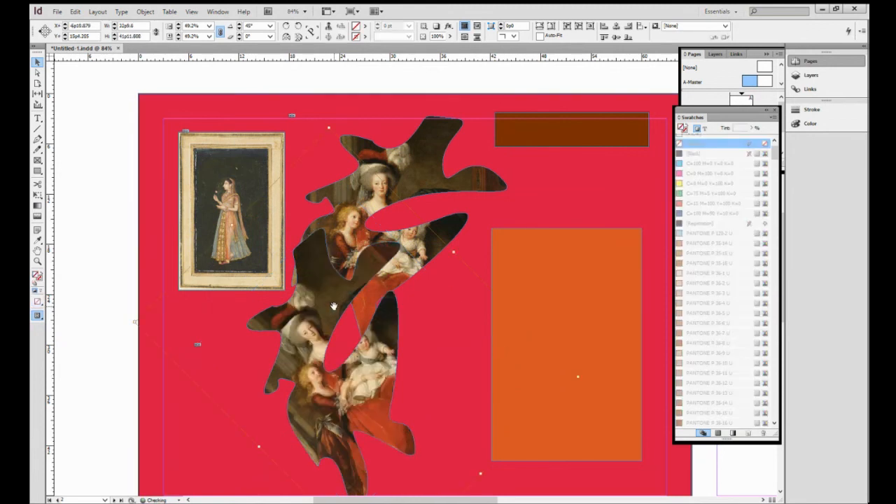
pyautogui.click(93, 281)
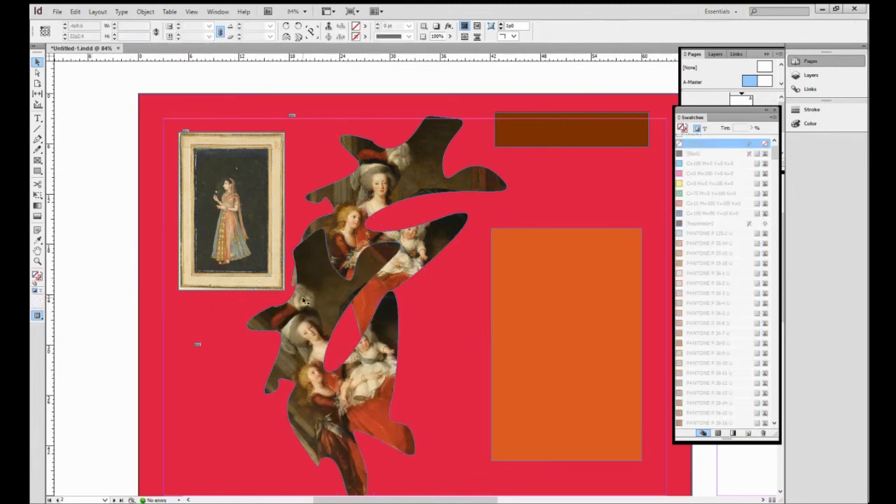
pyautogui.click(325, 290)
pyautogui.moveTo(313, 251); pyautogui.dragTo(234, 321)
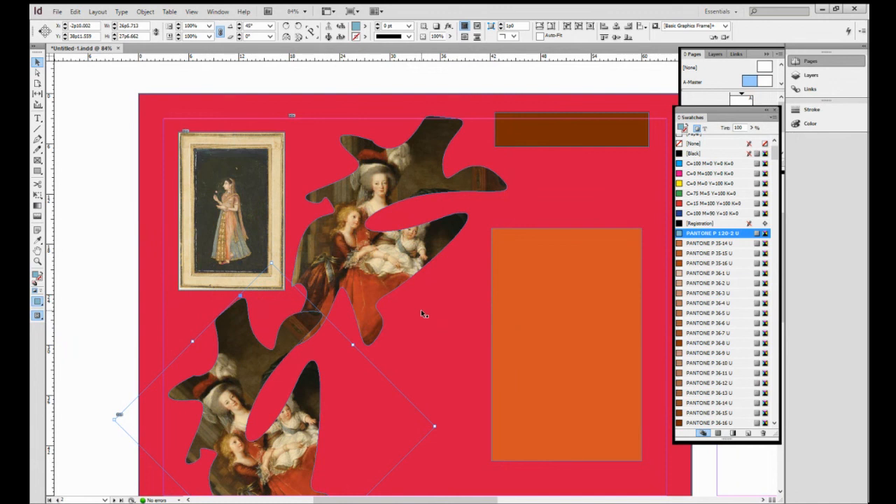
# - Open the A-Master page and paste the copied blob onto it
pyautogui.doubleClick(765, 81)
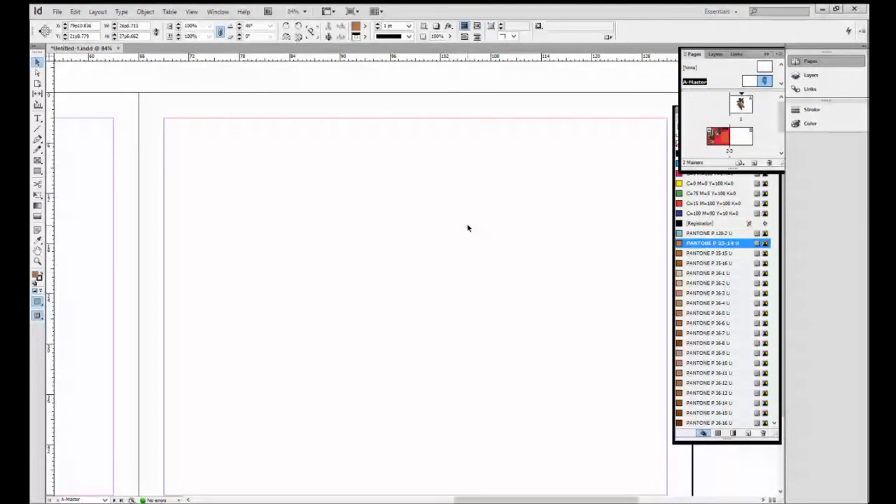
pyautogui.hotkey('ctrl', 'v')
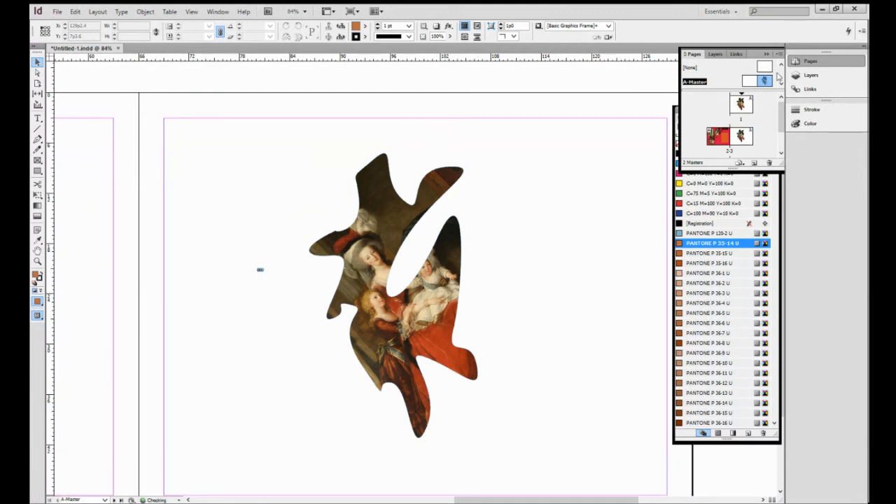
# - Go to the red blob shape on page 5 and place image 7 into it
pyautogui.click(781, 153)
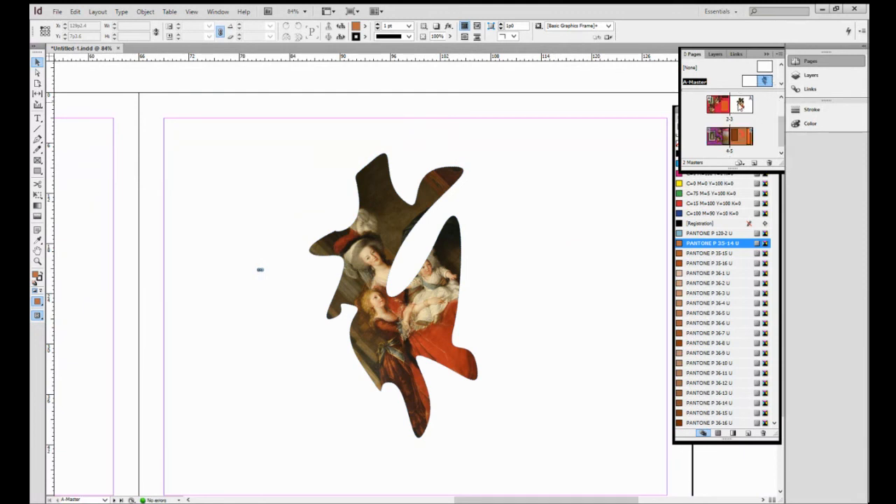
pyautogui.click(782, 100)
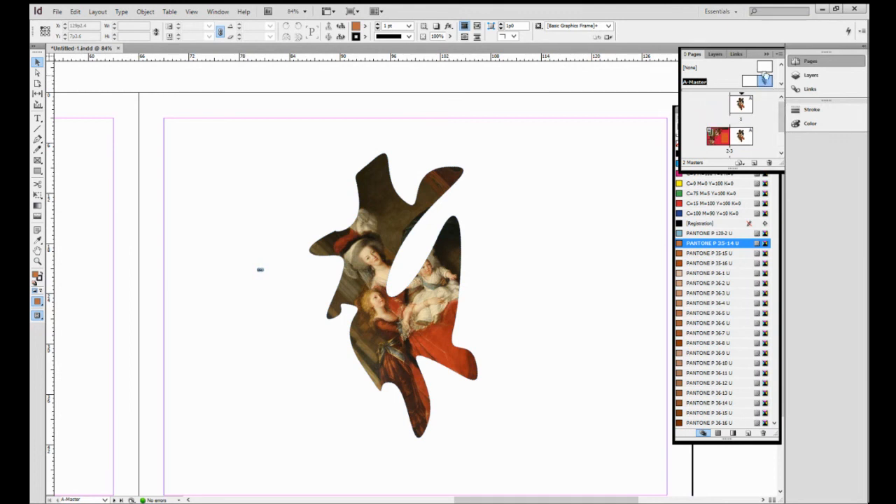
pyautogui.click(781, 84)
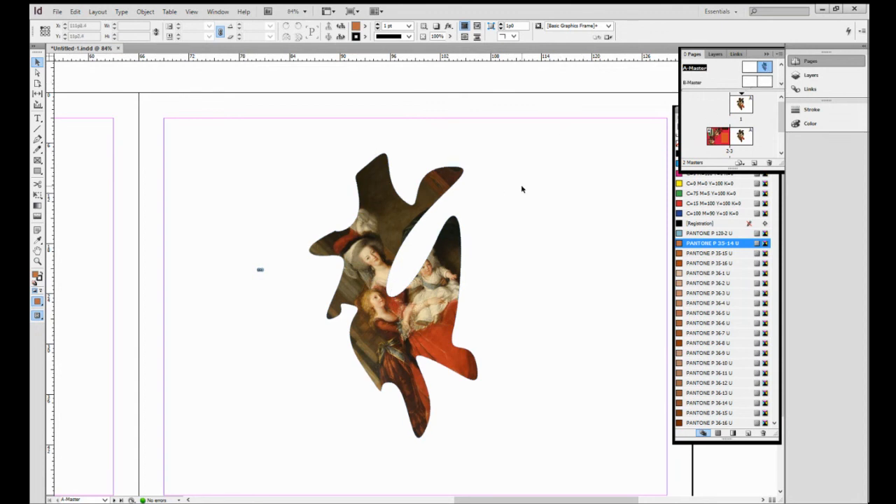
pyautogui.scroll(-1, 522, 191)
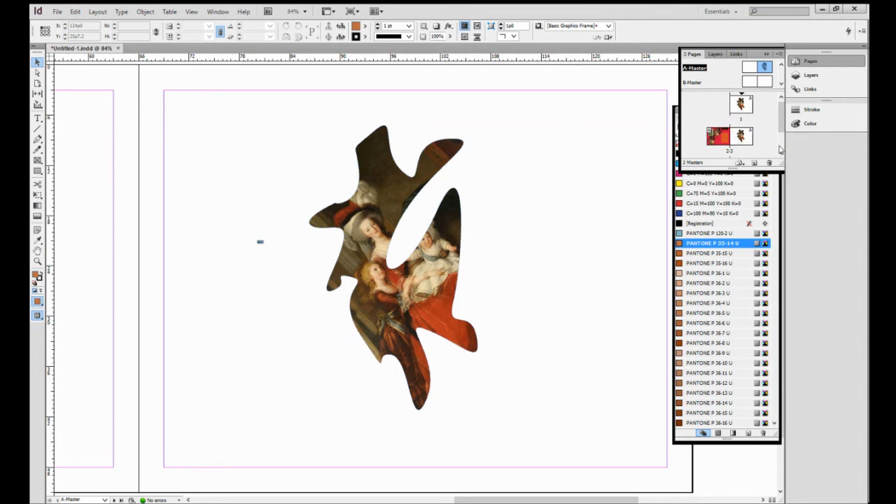
pyautogui.scroll(-1, 783, 156)
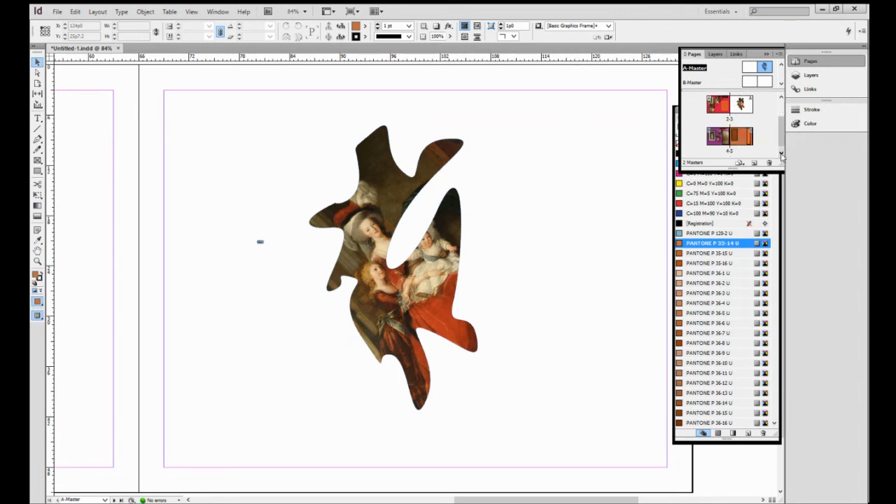
pyautogui.doubleClick(724, 115)
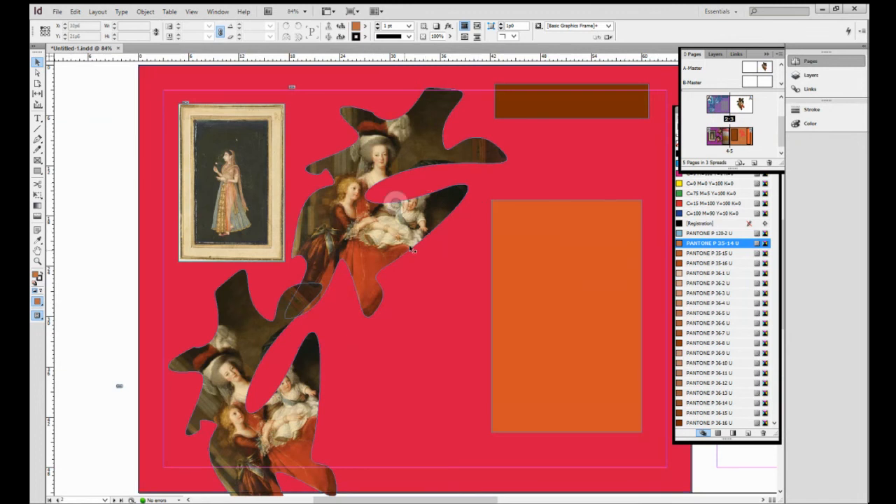
pyautogui.scroll(-10, 396, 265)
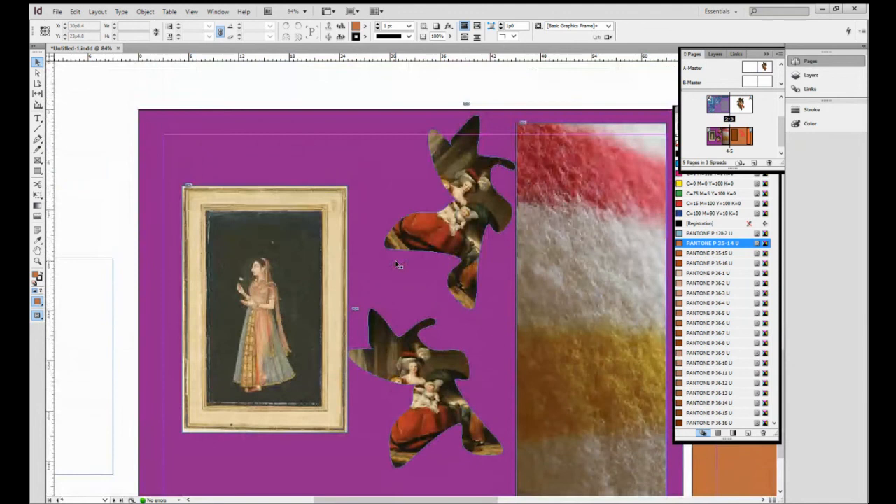
pyautogui.scroll(-3, 396, 265)
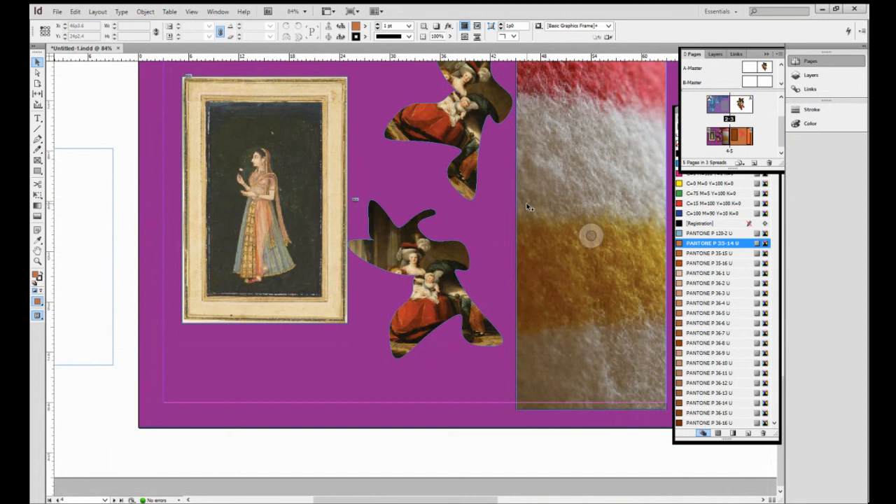
pyautogui.moveTo(527, 203); pyautogui.dragTo(124, 252)
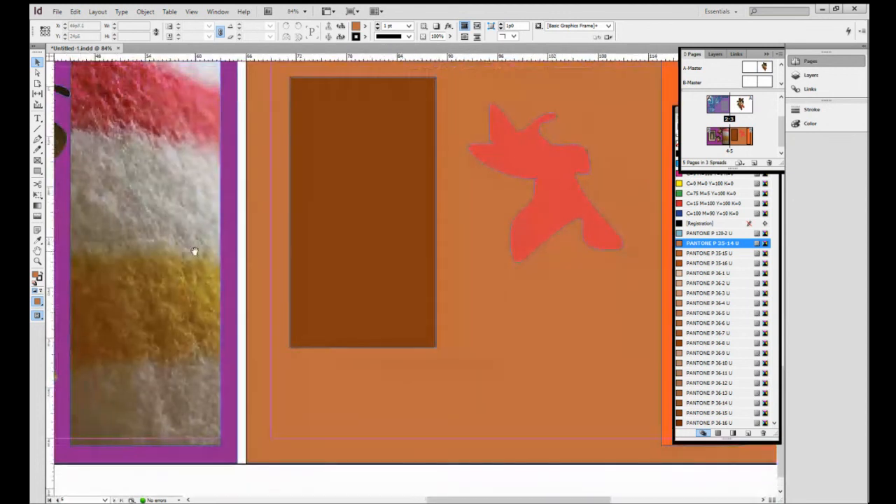
pyautogui.moveTo(579, 336); pyautogui.dragTo(511, 360)
pyautogui.click(451, 192)
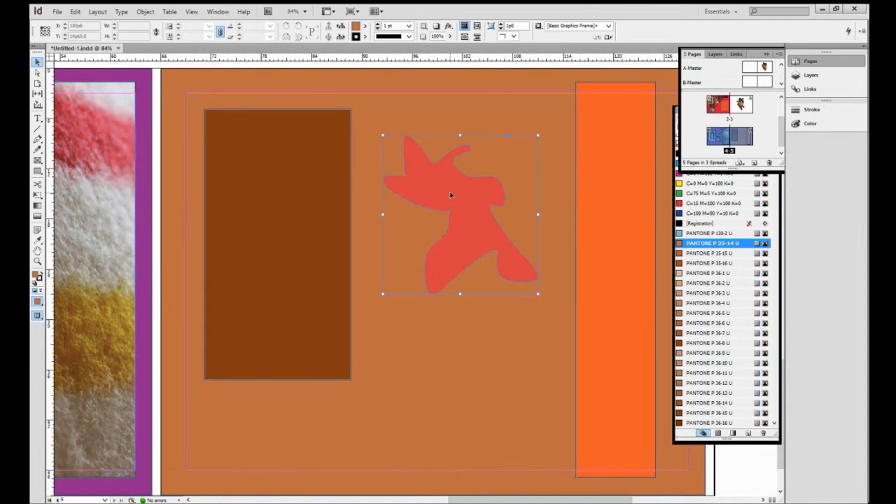
pyautogui.click(56, 11)
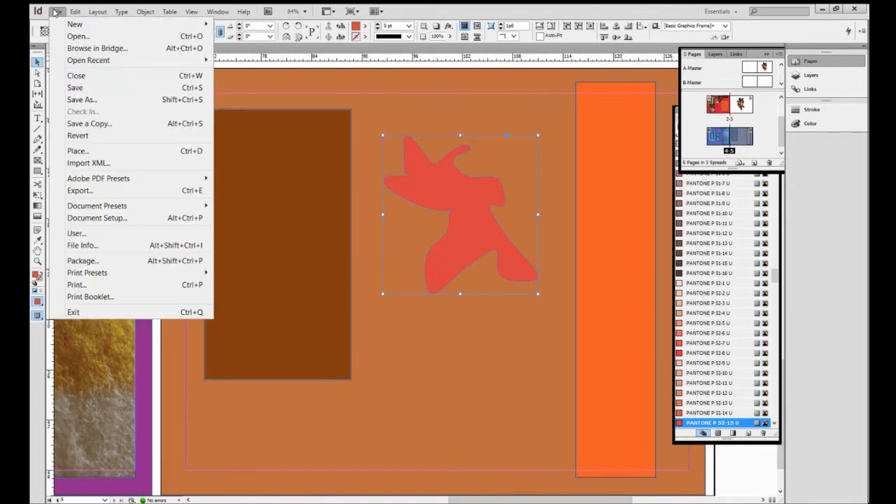
pyautogui.click(79, 150)
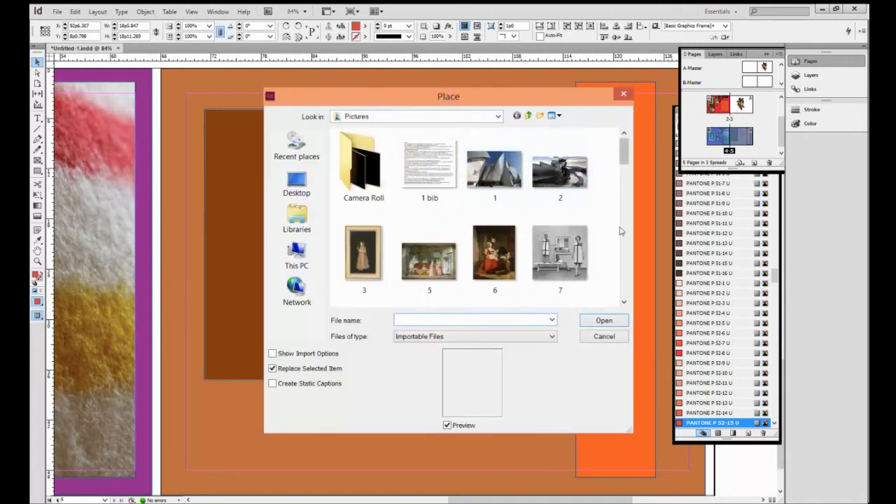
pyautogui.click(568, 255)
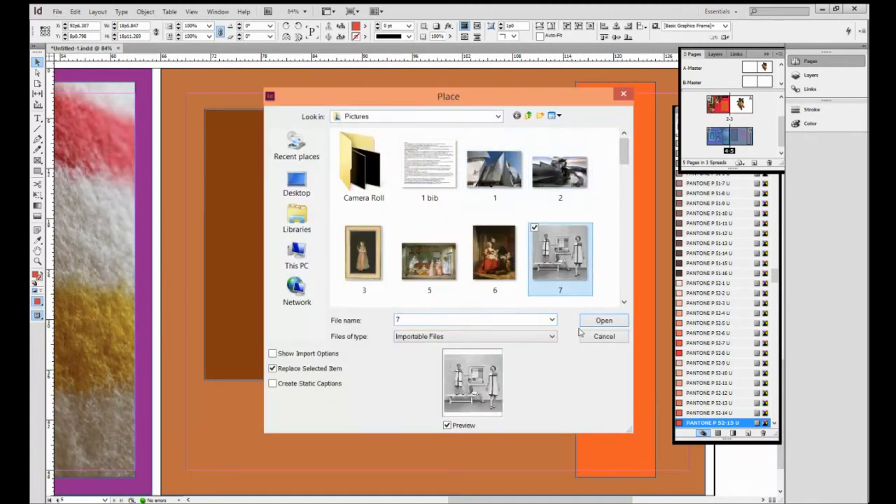
pyautogui.click(606, 323)
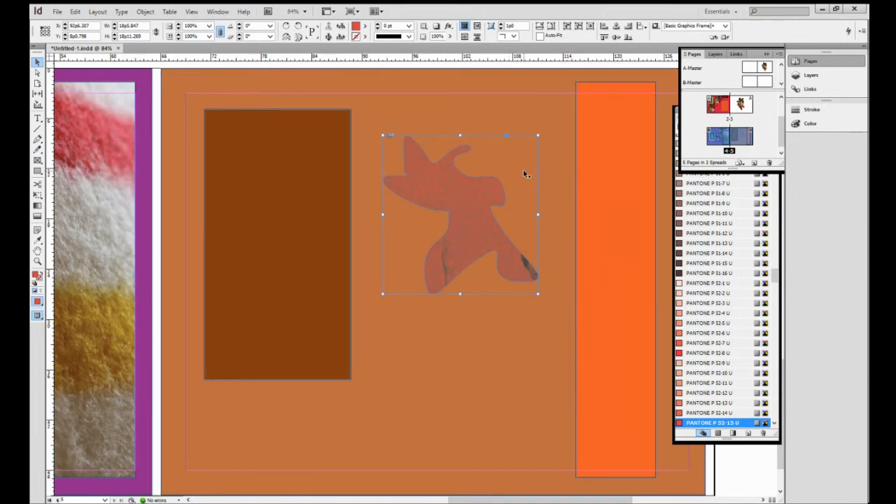
# - Fit the placed picture proportionally inside the red blob
pyautogui.rightClick(481, 205)
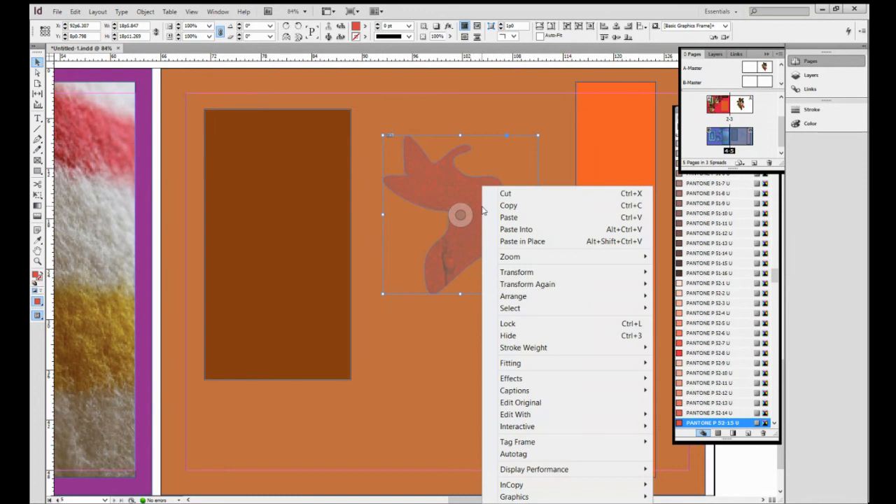
pyautogui.moveTo(519, 364)
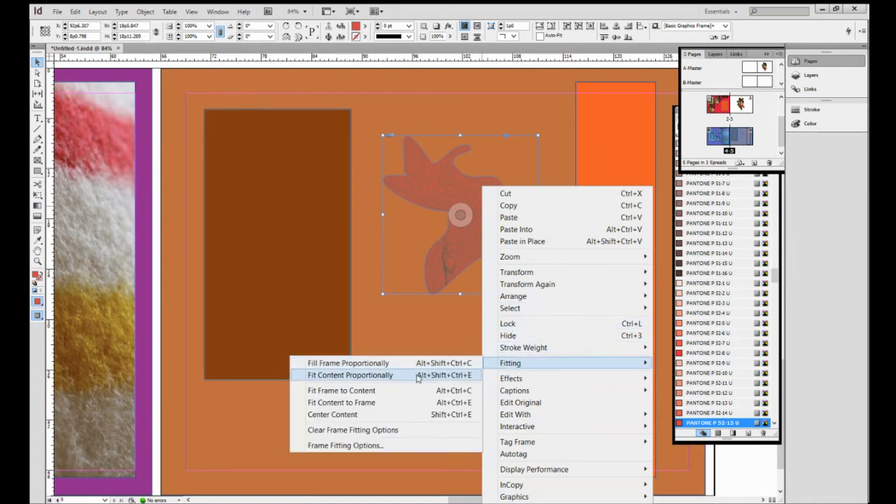
pyautogui.click(350, 376)
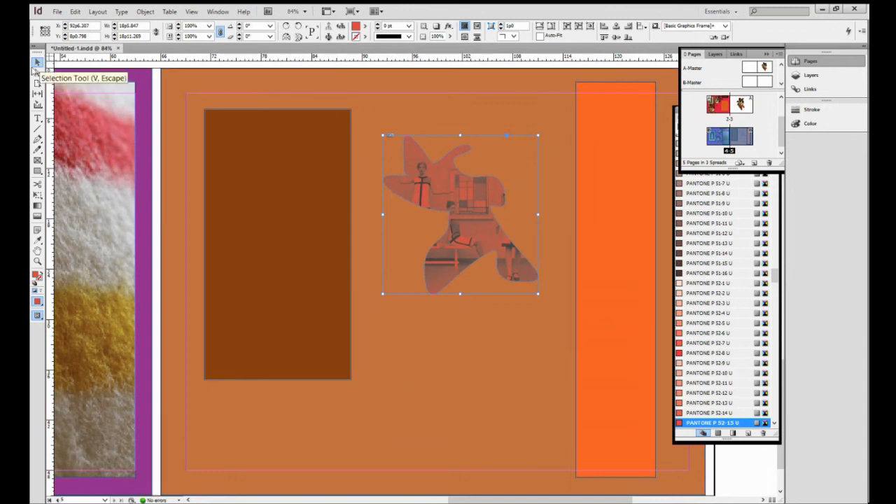
# - Rotate the upper image-filled blob on page 4 to about -44.5°
pyautogui.click(500, 380)
pyautogui.click(518, 264)
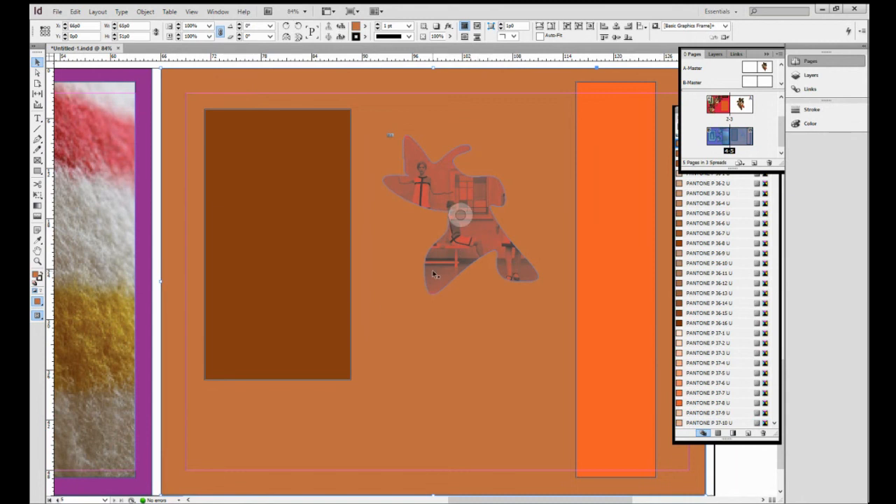
pyautogui.moveTo(381, 305); pyautogui.dragTo(595, 300)
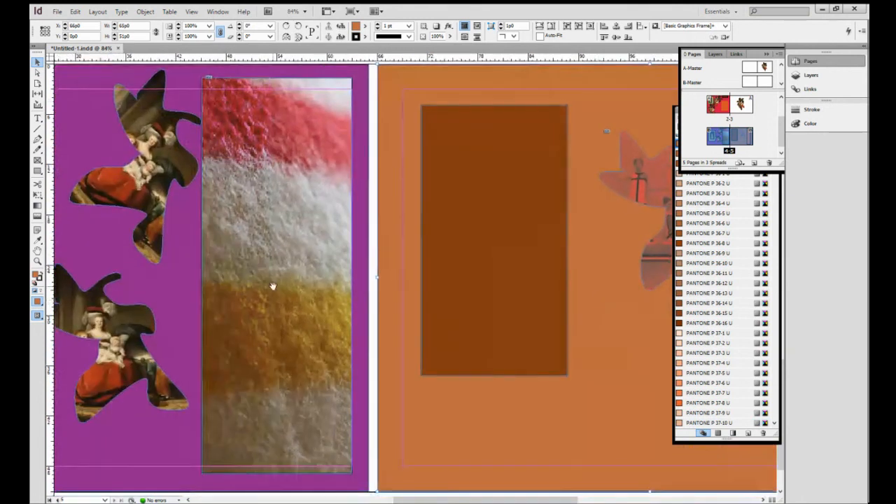
pyautogui.moveTo(270, 287); pyautogui.dragTo(530, 283)
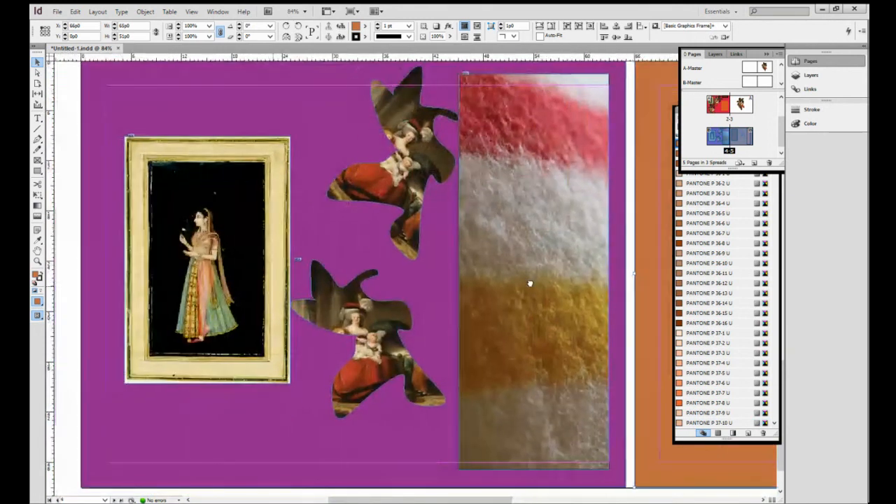
pyautogui.click(410, 179)
pyautogui.moveTo(411, 146); pyautogui.dragTo(430, 196)
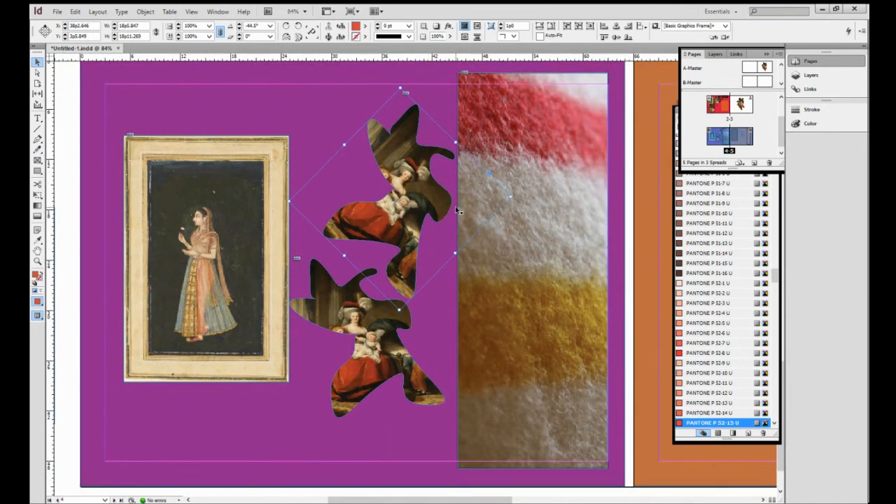